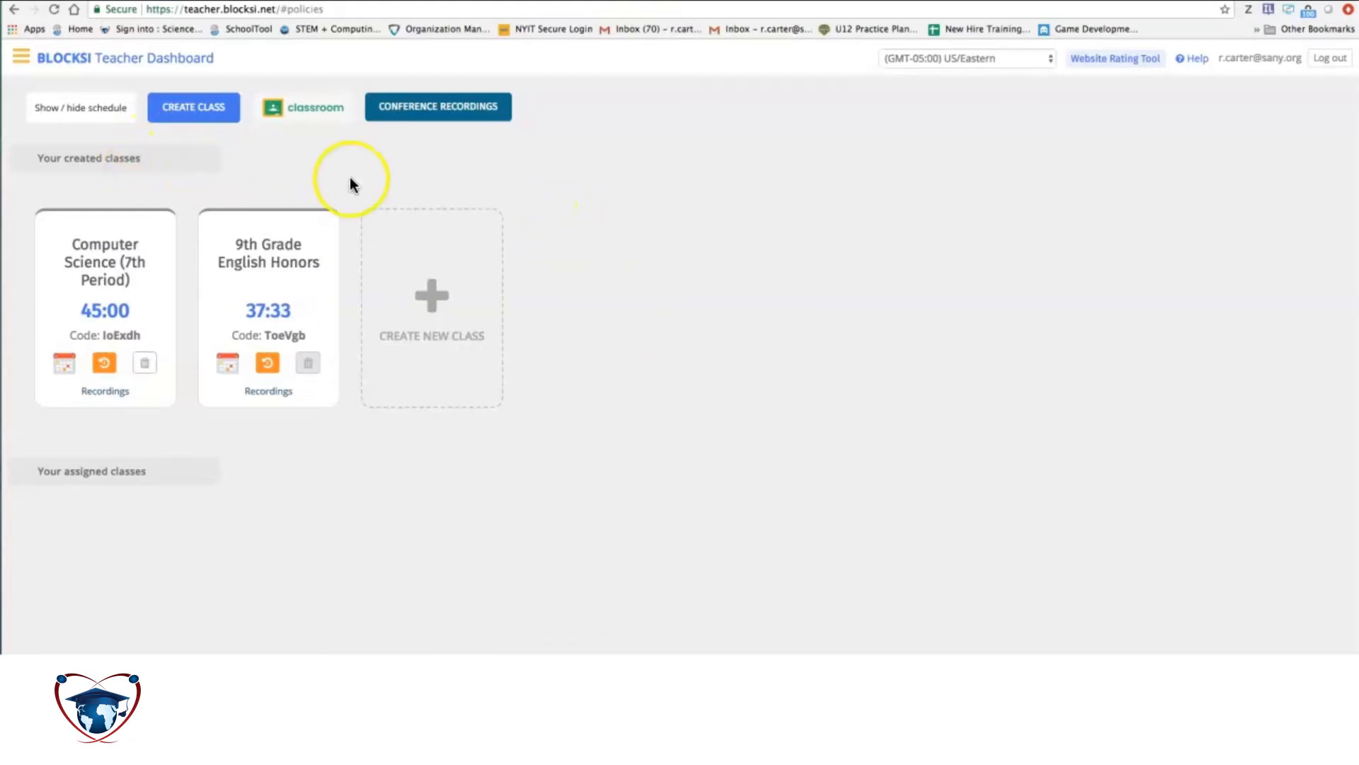
Step: Open the Policies page to examine the policy table
click(22, 64)
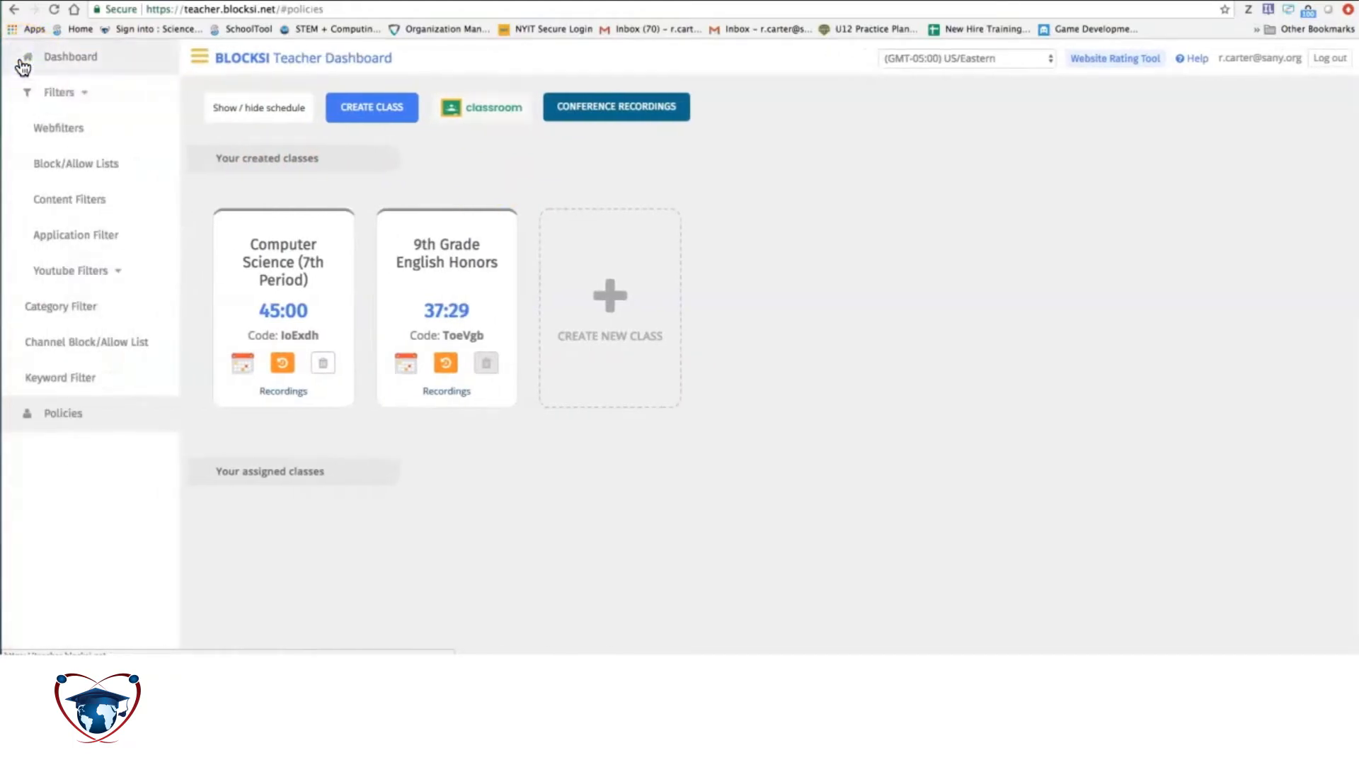
click(54, 423)
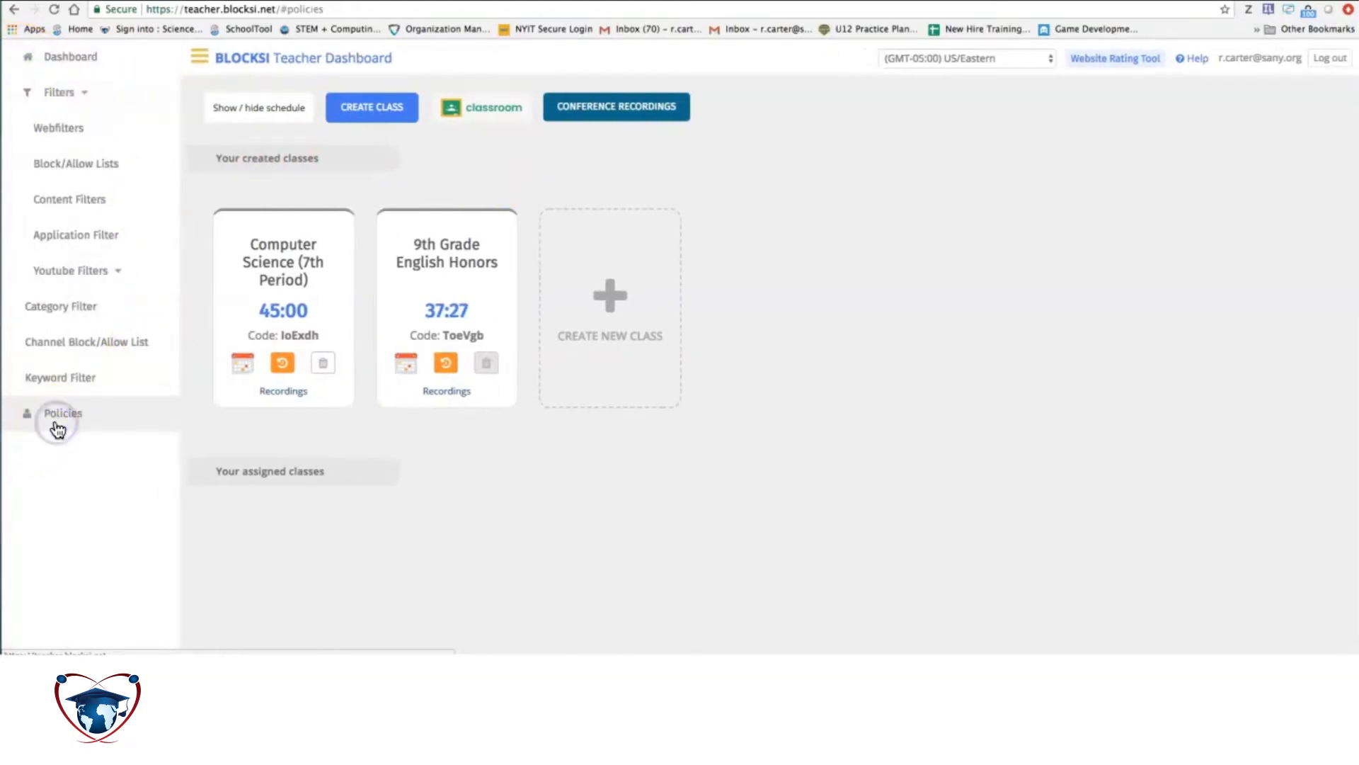
click(58, 422)
click(76, 383)
click(75, 419)
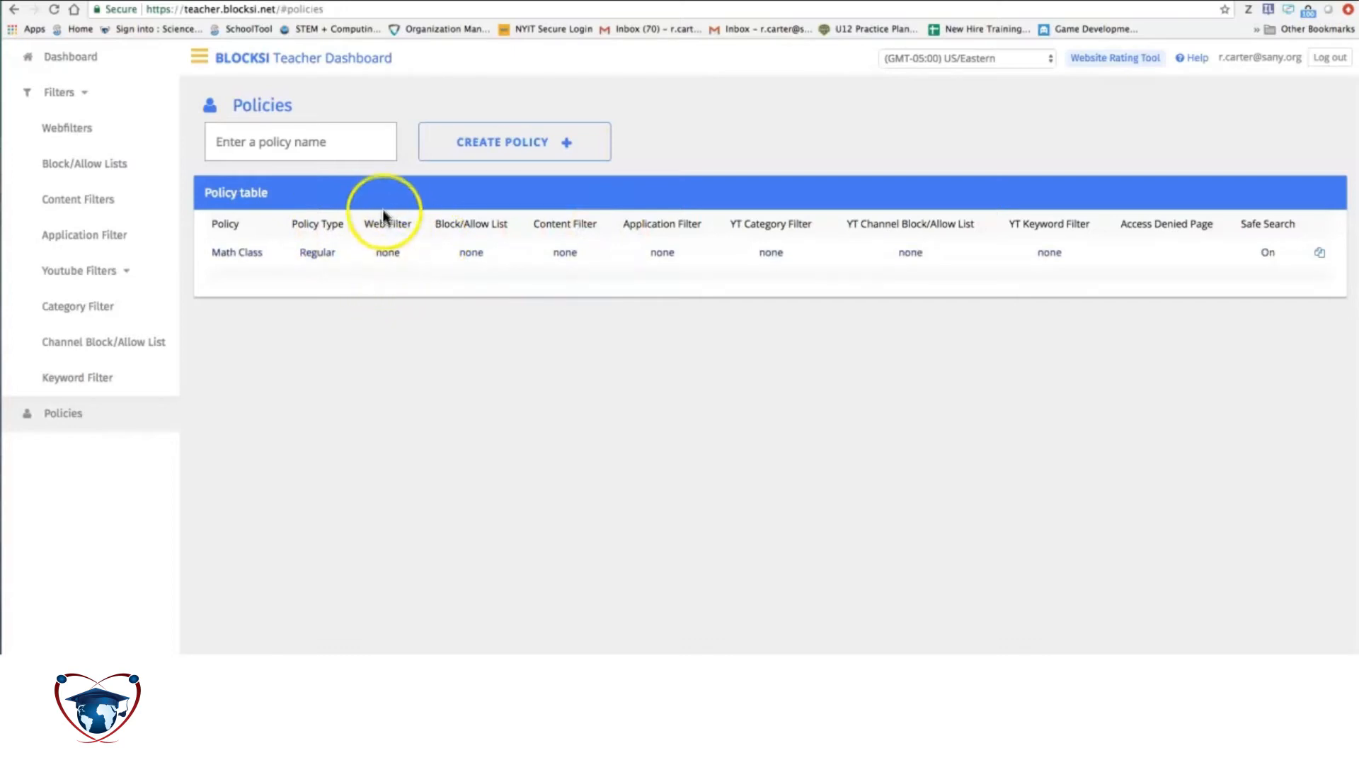
Step: Replace the existing Math Class web filter with a new one named Math Filter and open it for editing
click(84, 140)
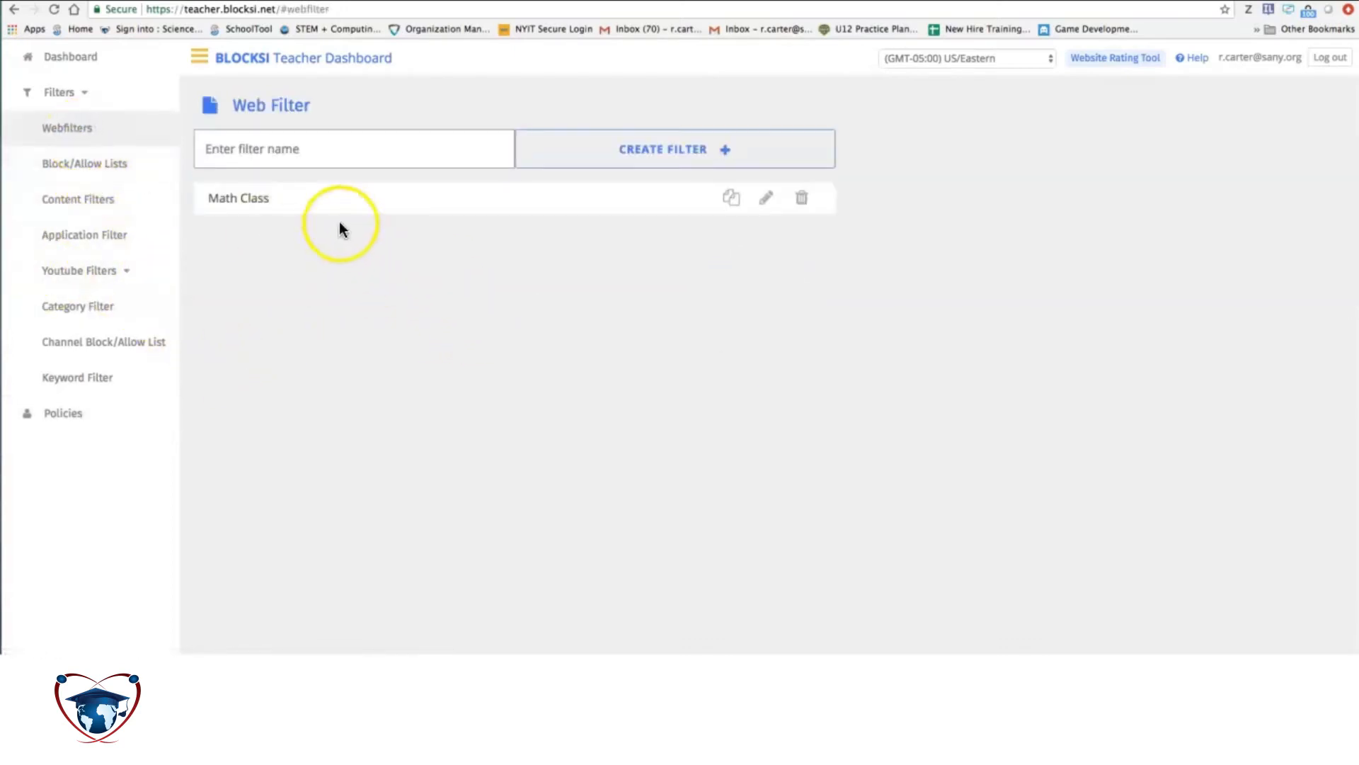
click(802, 197)
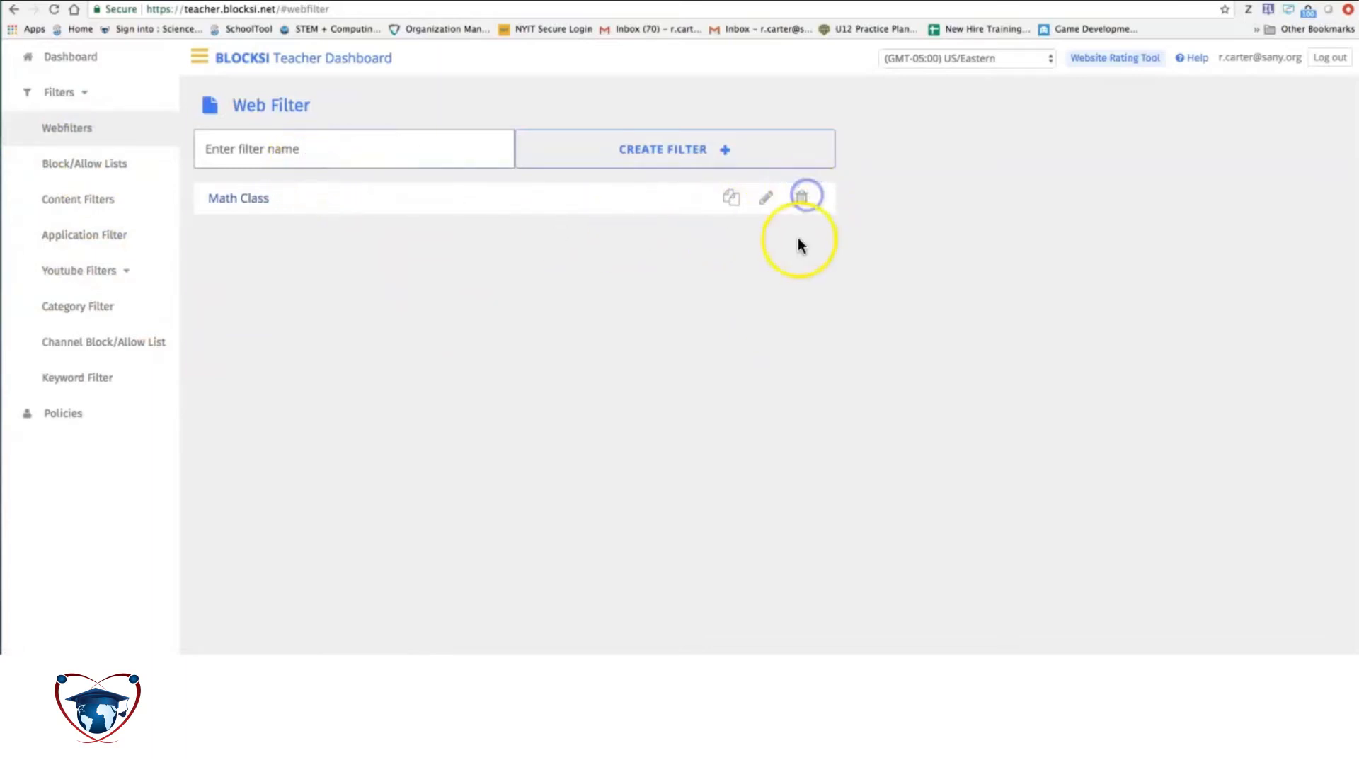
click(434, 164)
text(W)
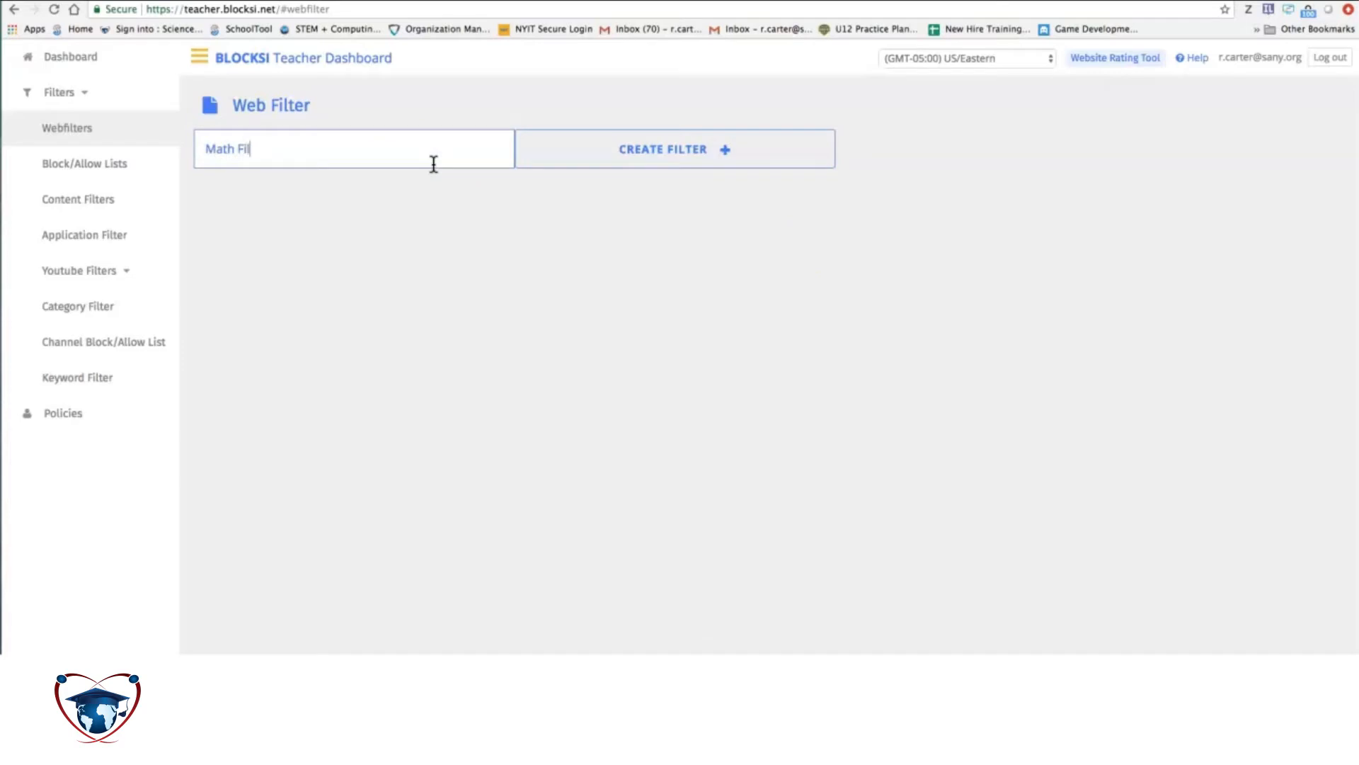
click(646, 145)
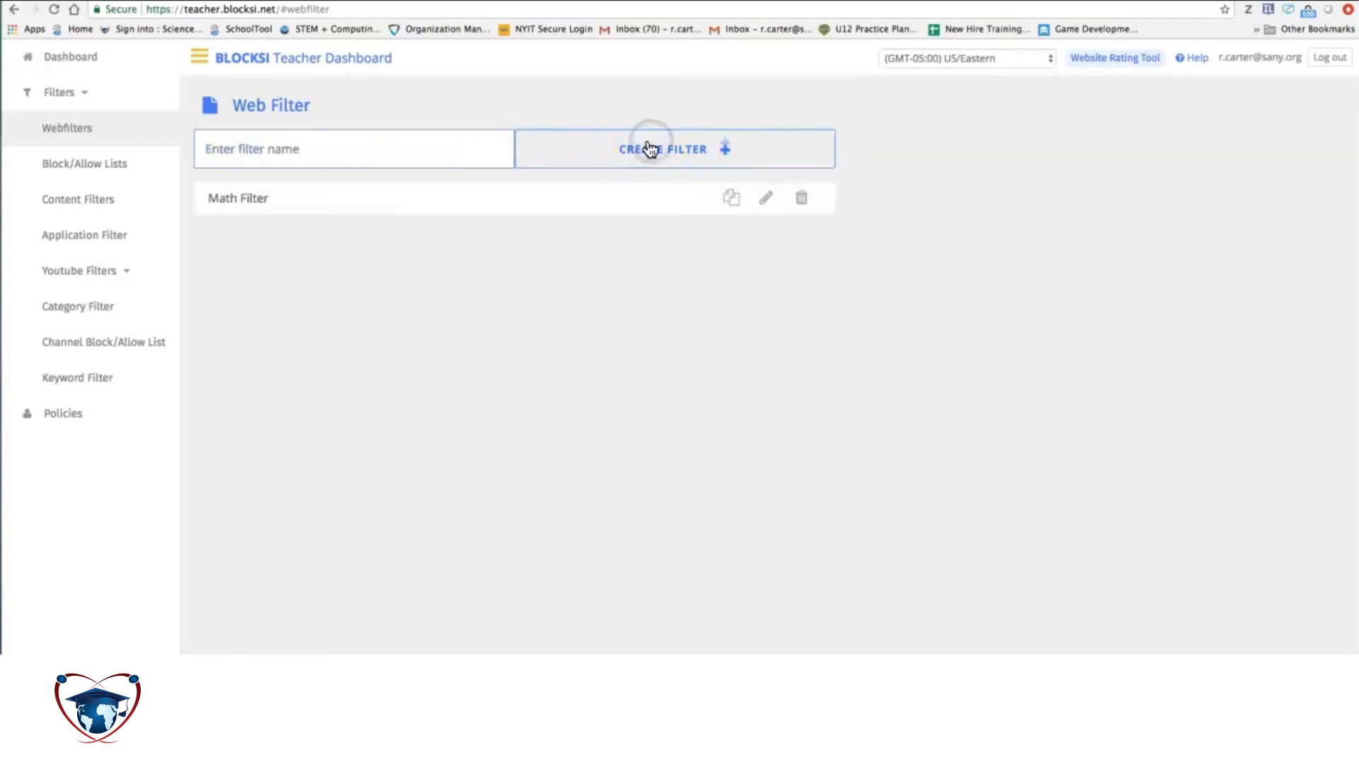
click(768, 202)
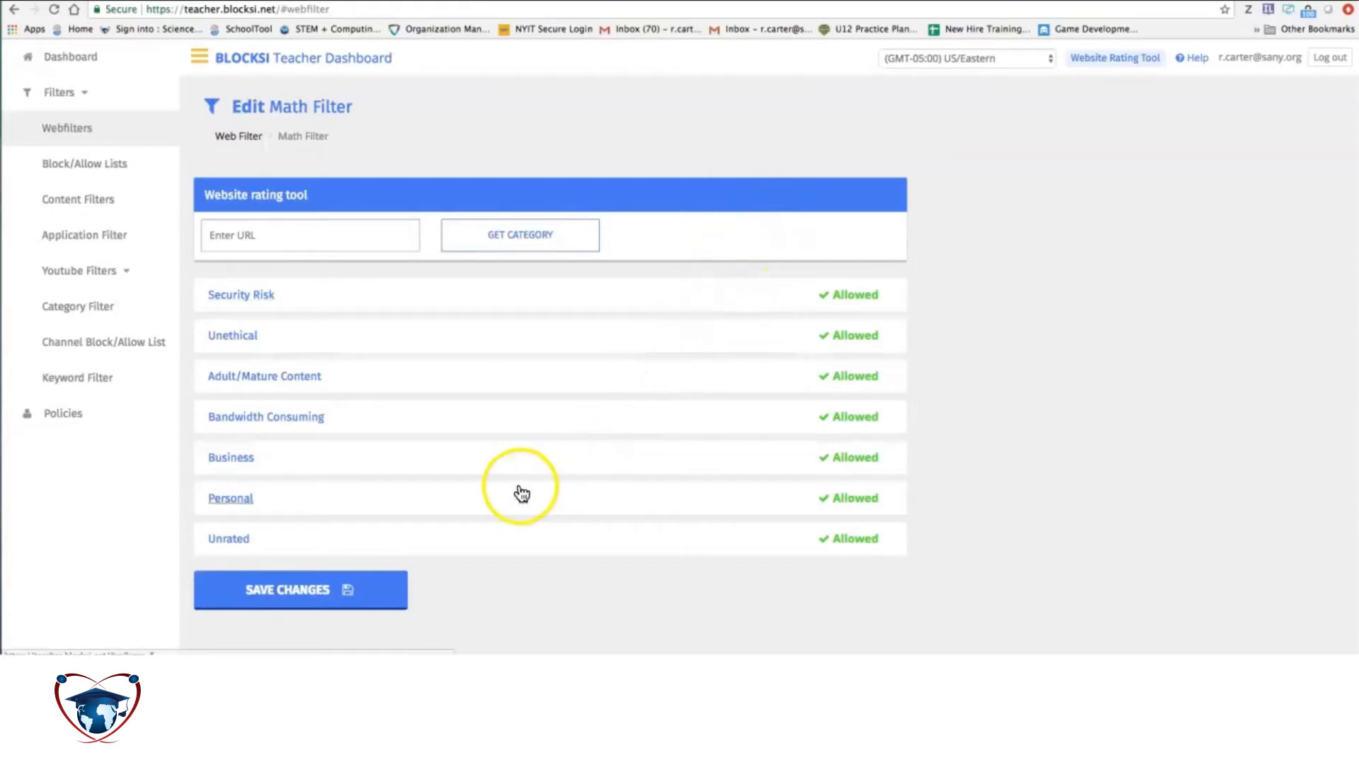
Step: Set all Adult/Mature Content categories in Math Filter to warning
click(287, 386)
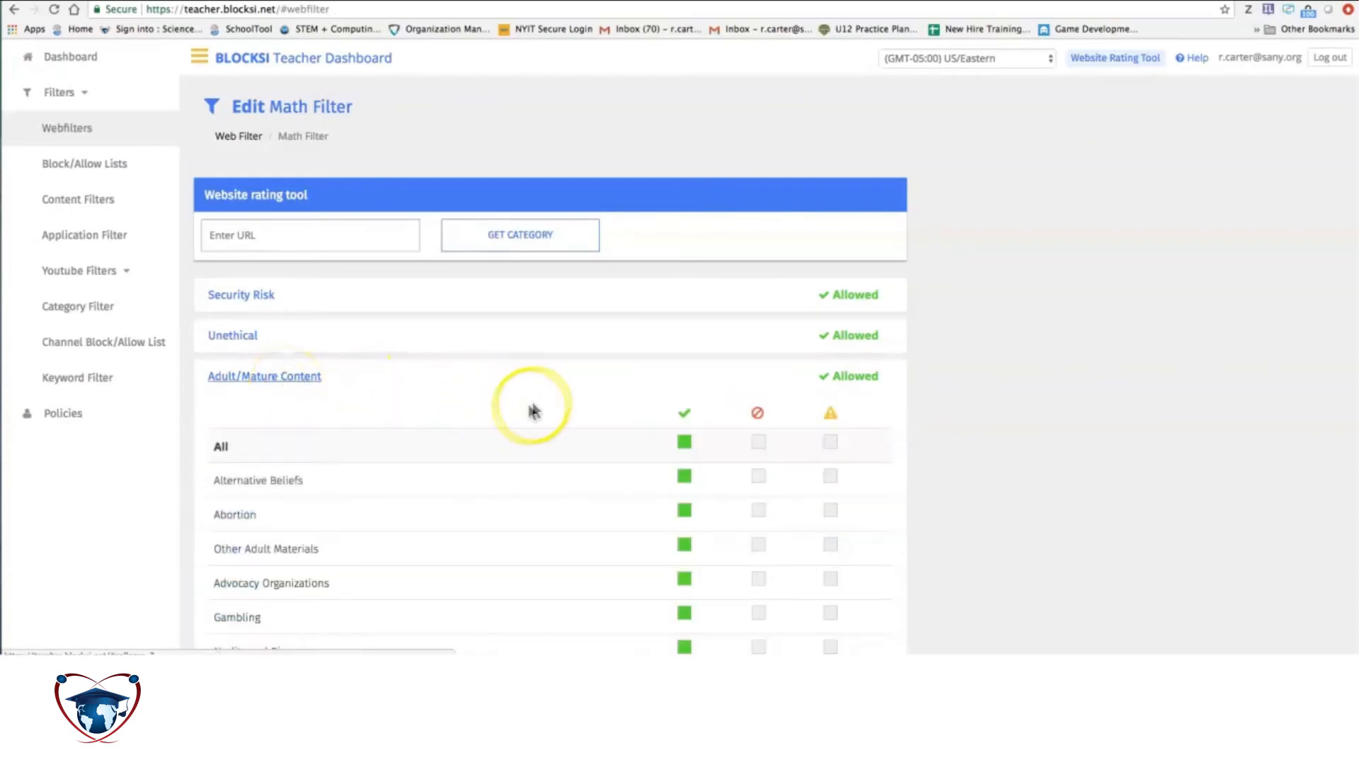
scroll(528, 410, down, 1)
scroll(523, 411, down, 4)
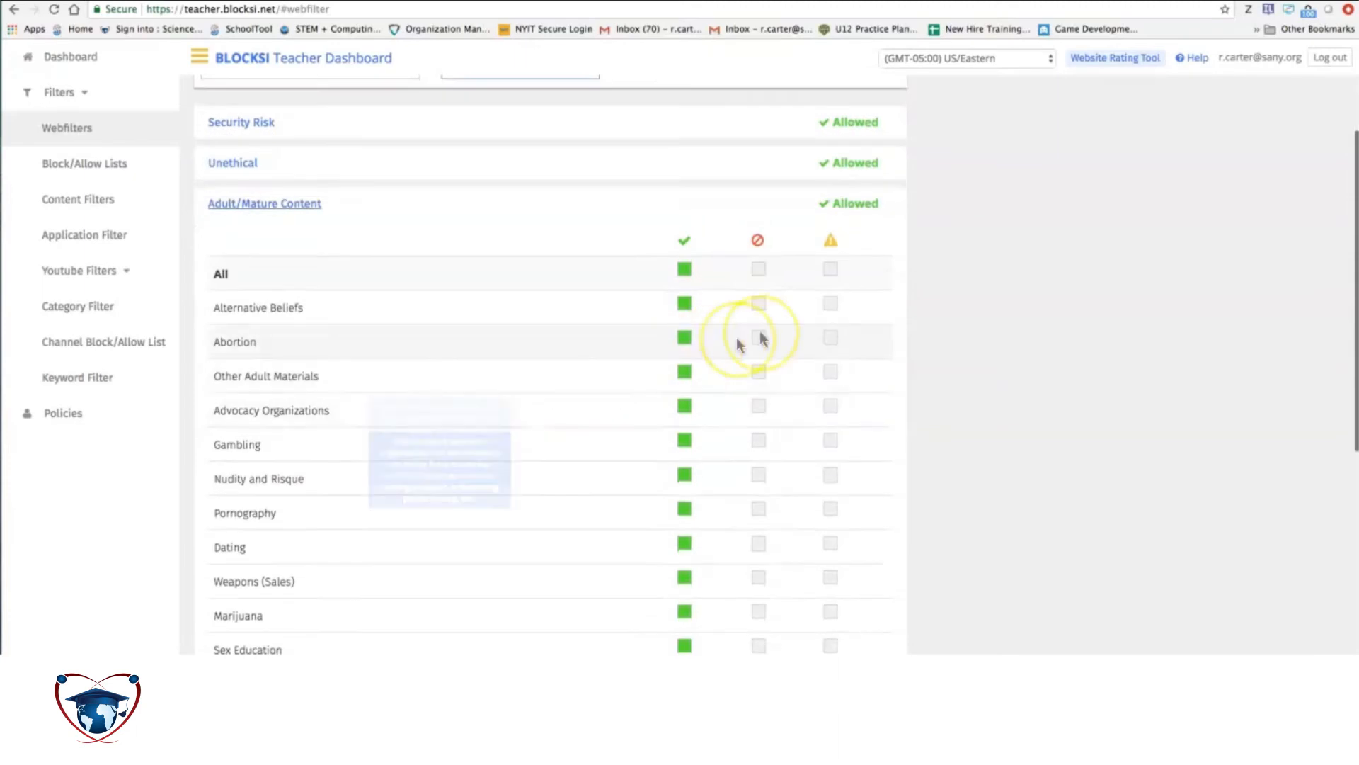
click(832, 277)
Step: Block all Unethical categories in Math Filter
scroll(481, 319, up, 5)
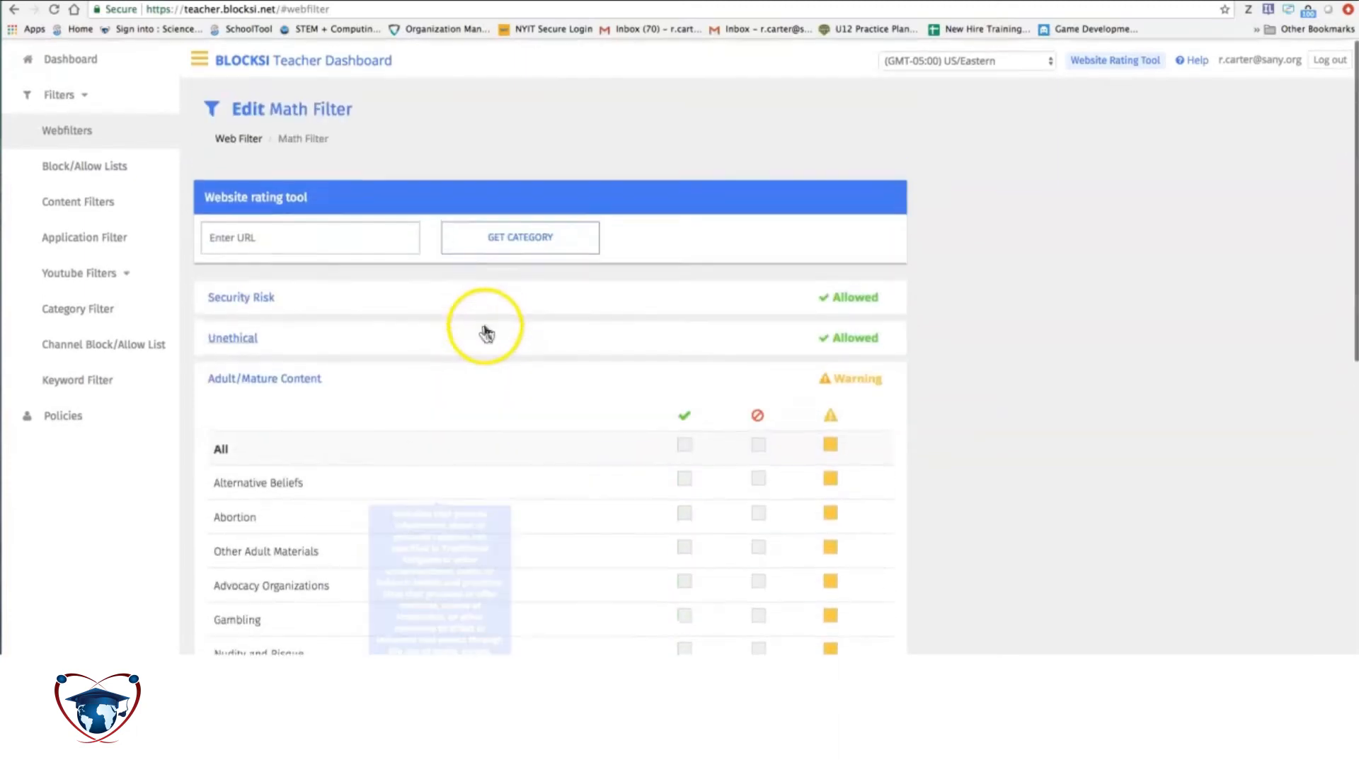
click(244, 340)
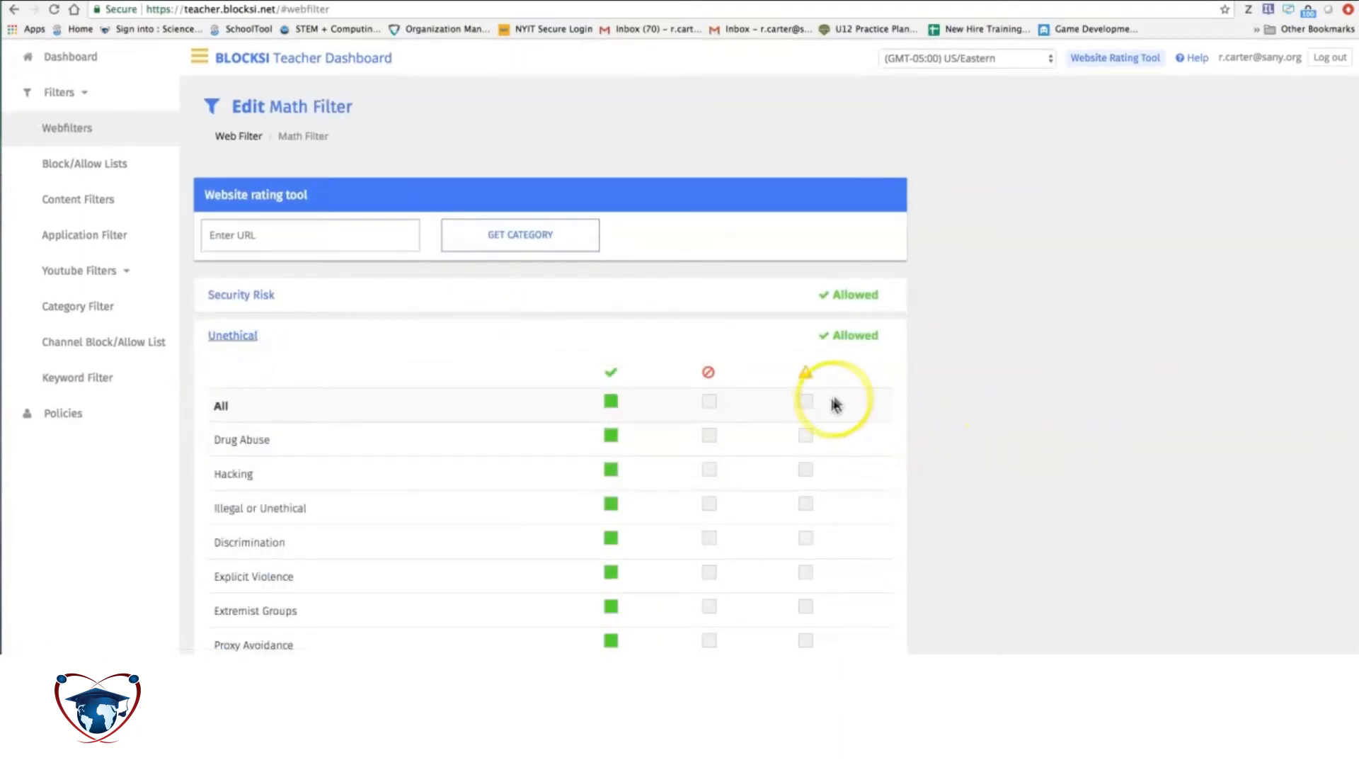
click(709, 401)
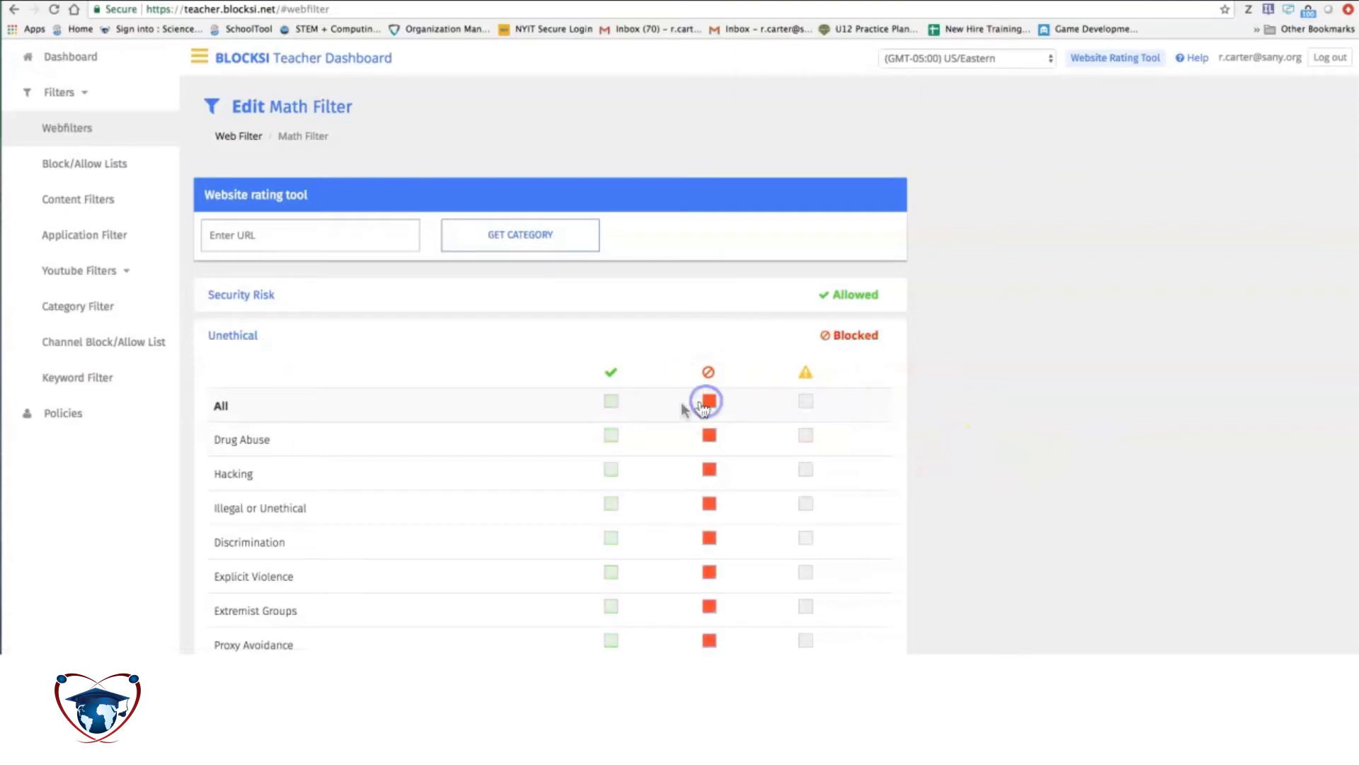
Step: Block all Adult/Mature Content categories in Math Filter
scroll(442, 379, down, 5)
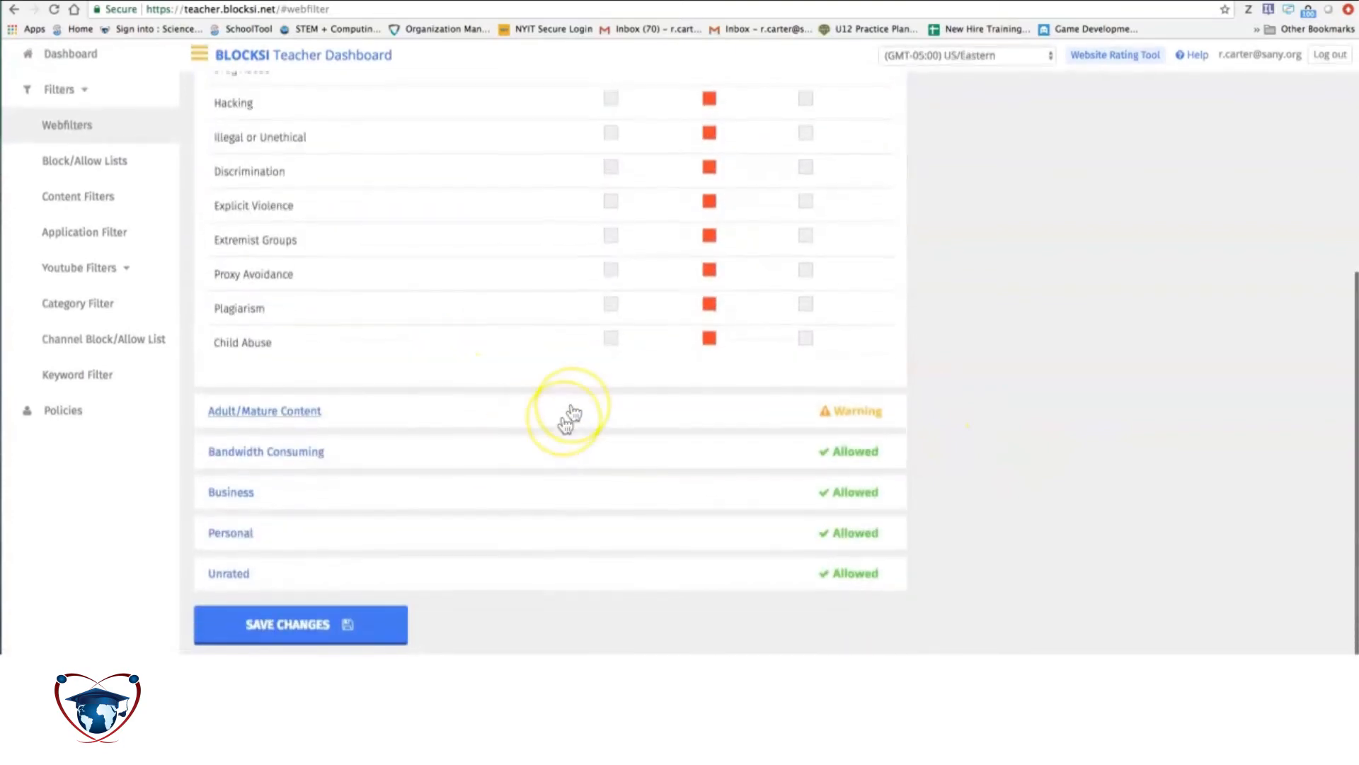
click(574, 405)
scroll(734, 268, down, 1)
scroll(738, 282, up, 2)
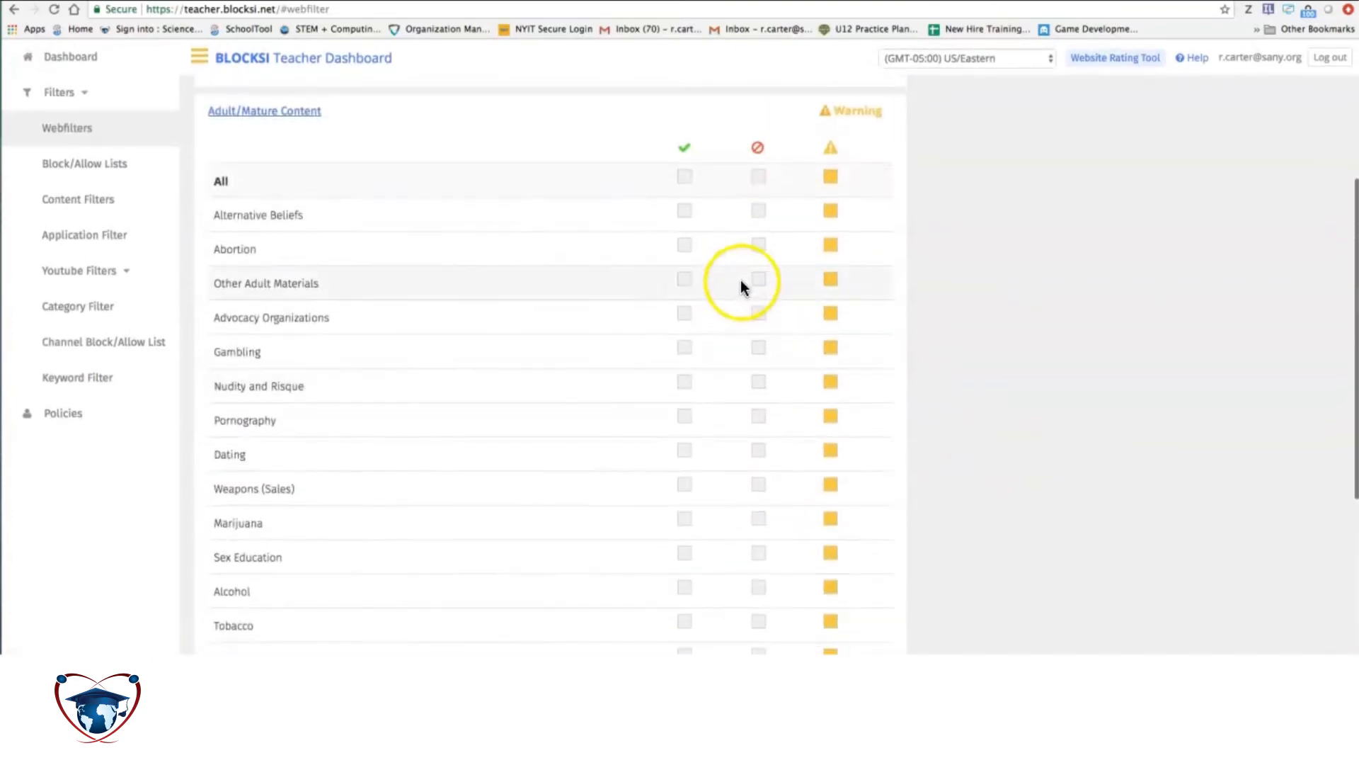
click(774, 181)
Step: Block all Bandwidth Consuming categories in Math Filter
scroll(495, 274, down, 5)
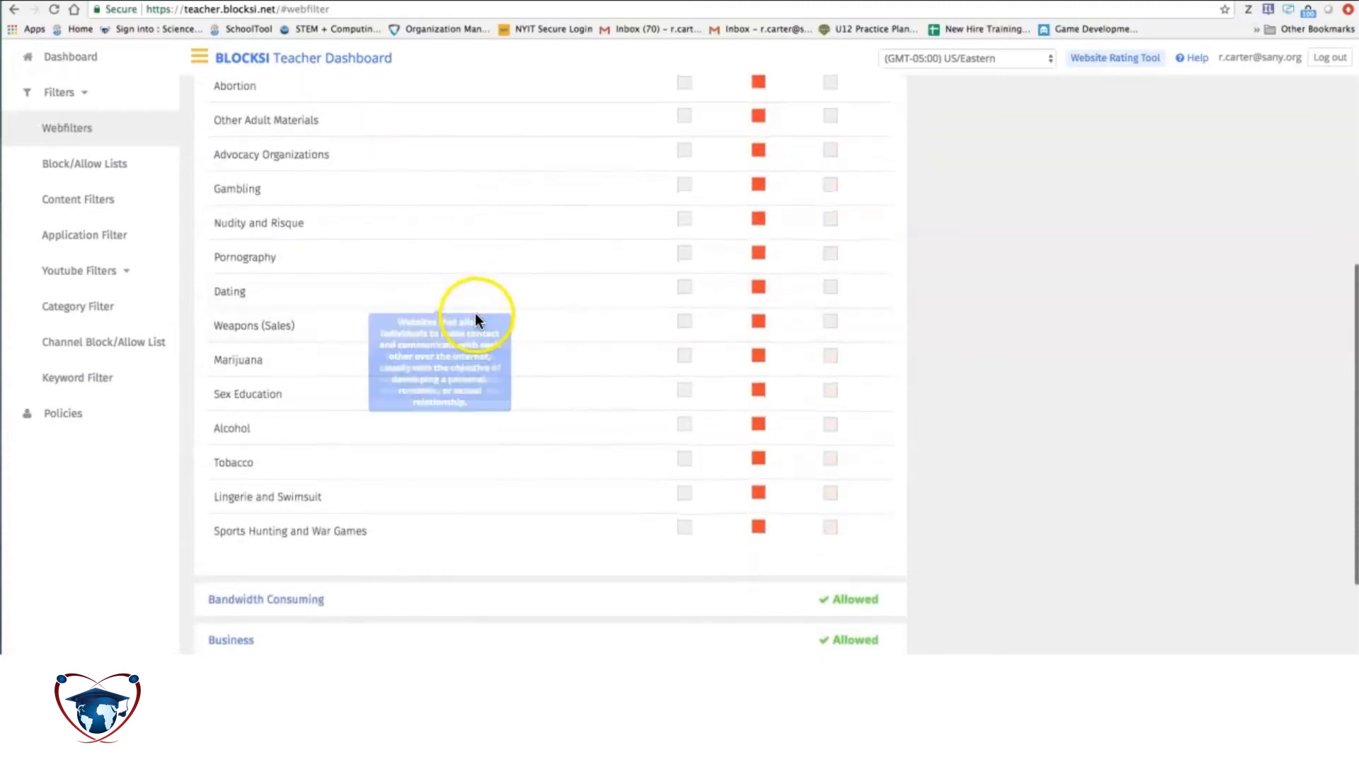
click(334, 451)
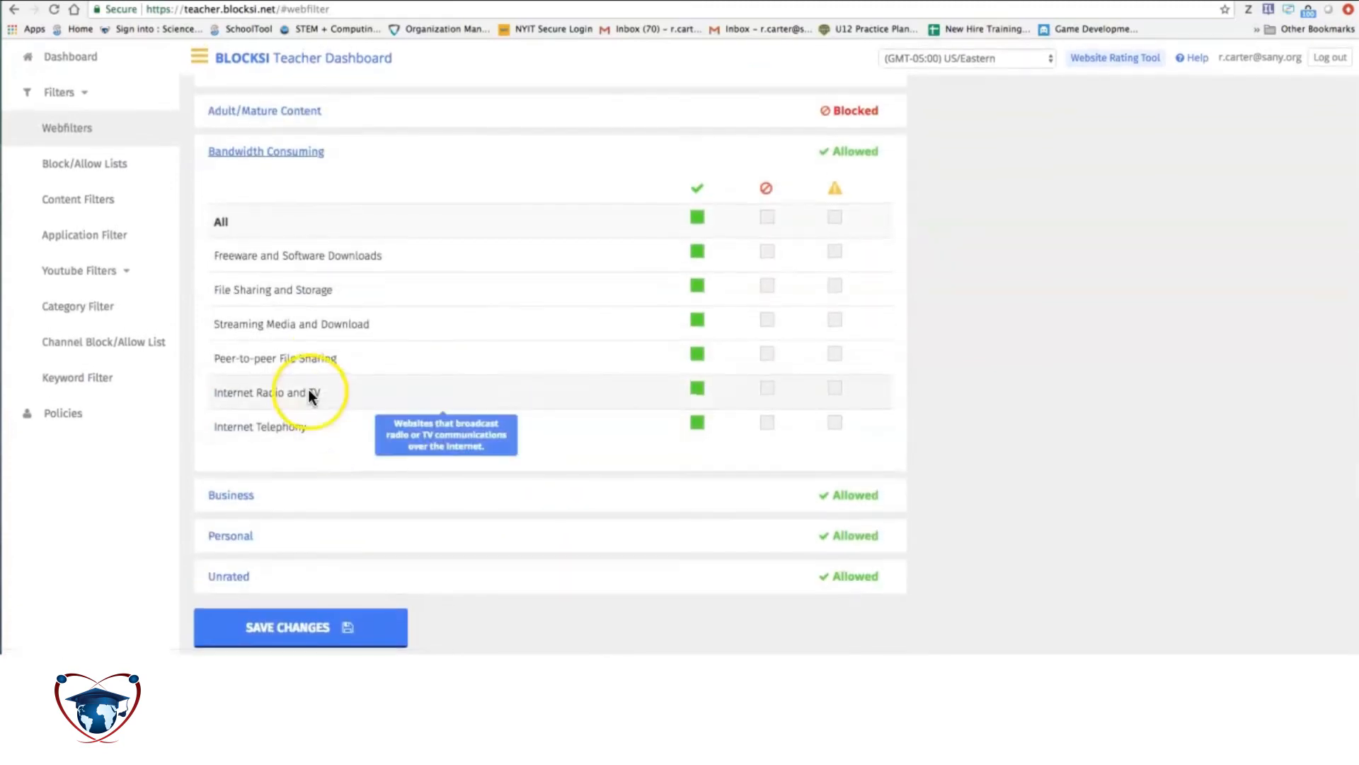
click(767, 218)
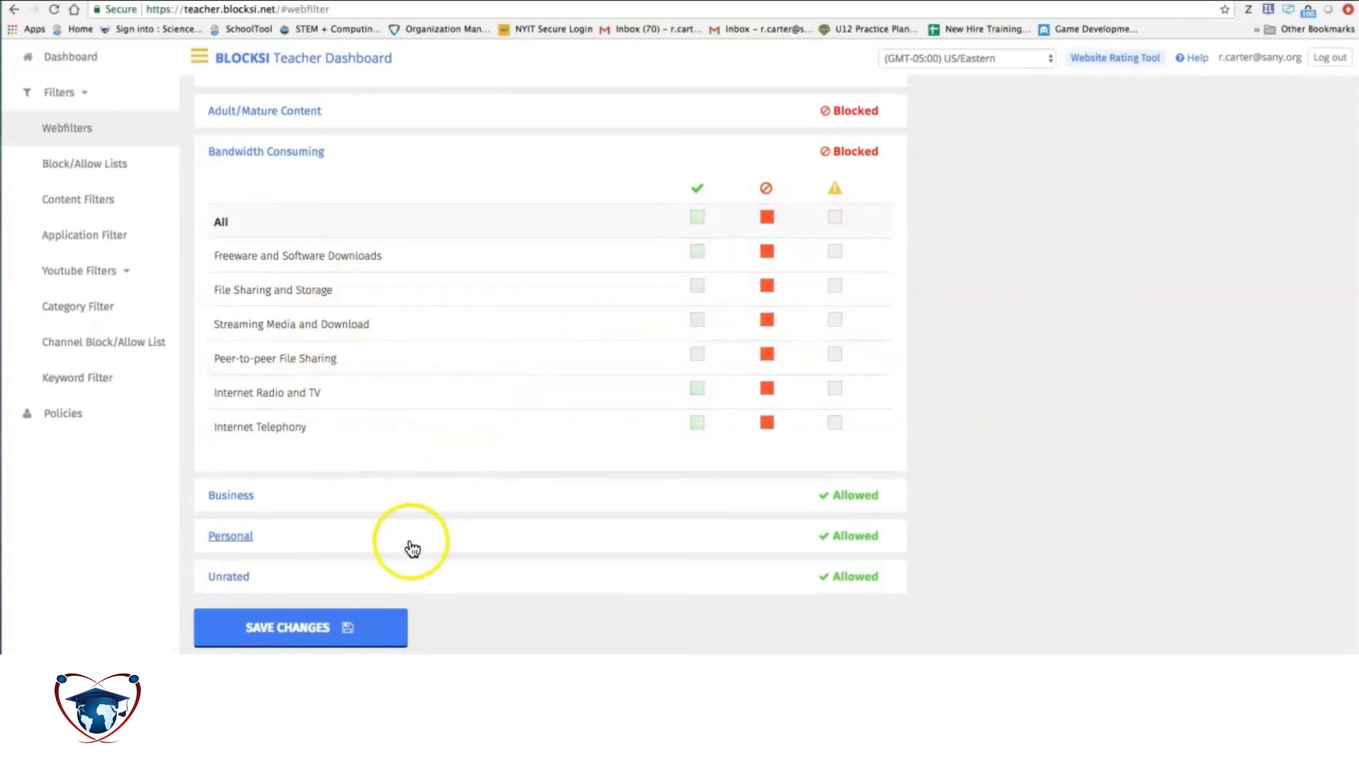
Step: Block all Personal categories in Math Filter and save the filter changes
click(361, 545)
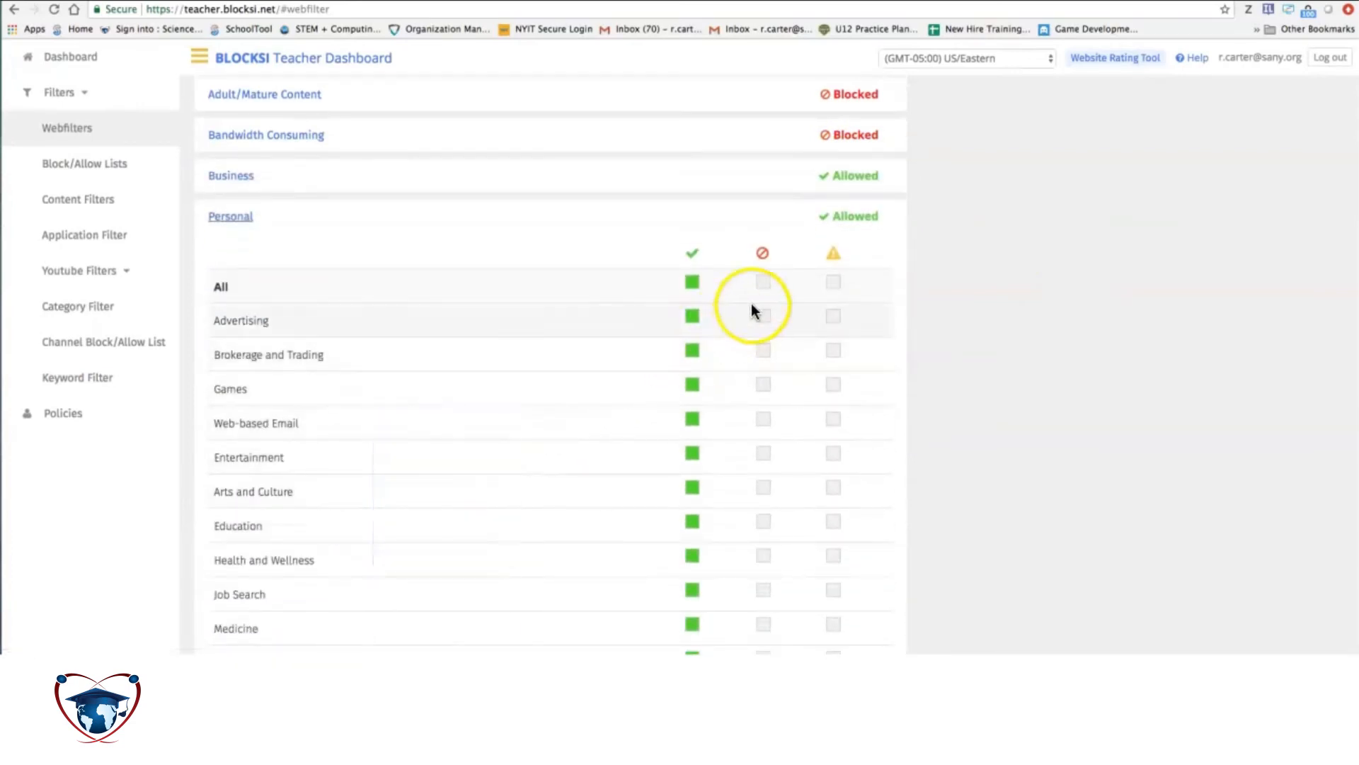
click(764, 282)
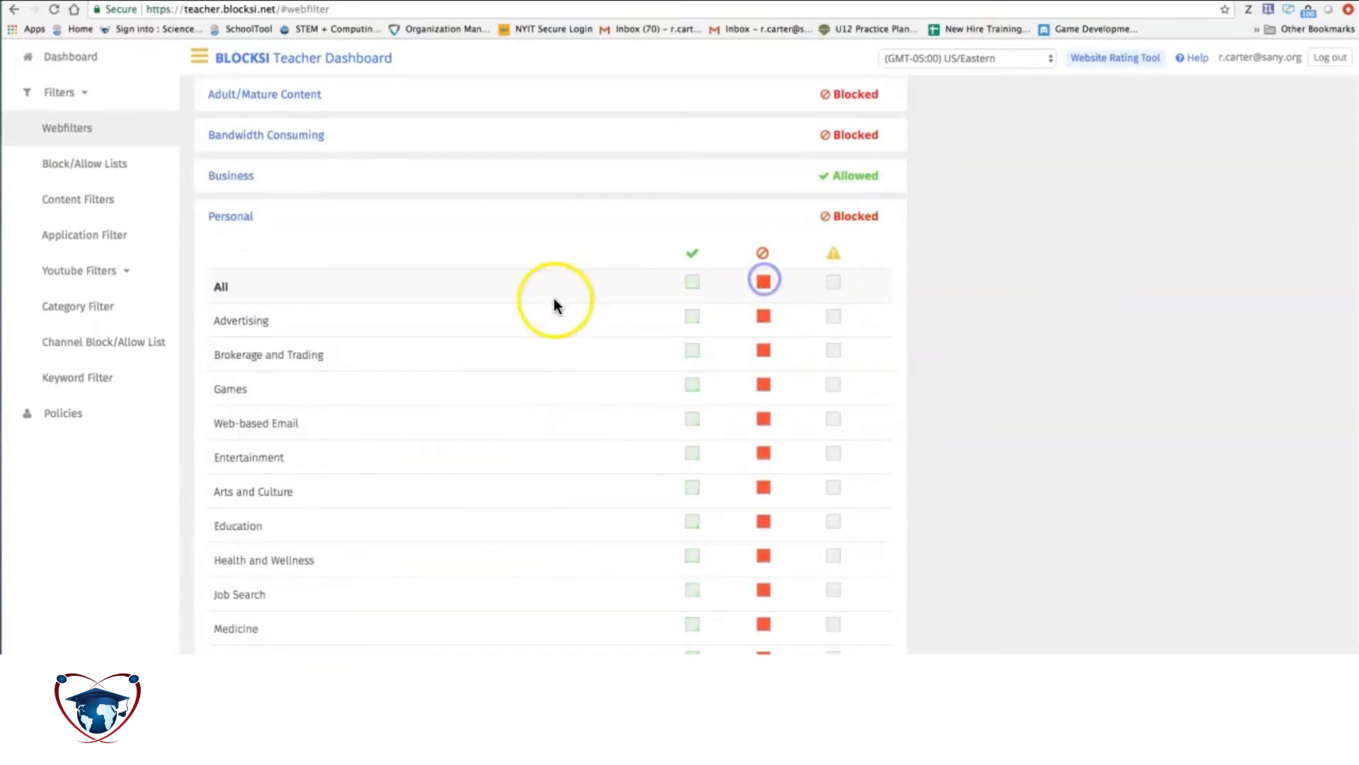
click(555, 225)
click(288, 607)
click(863, 160)
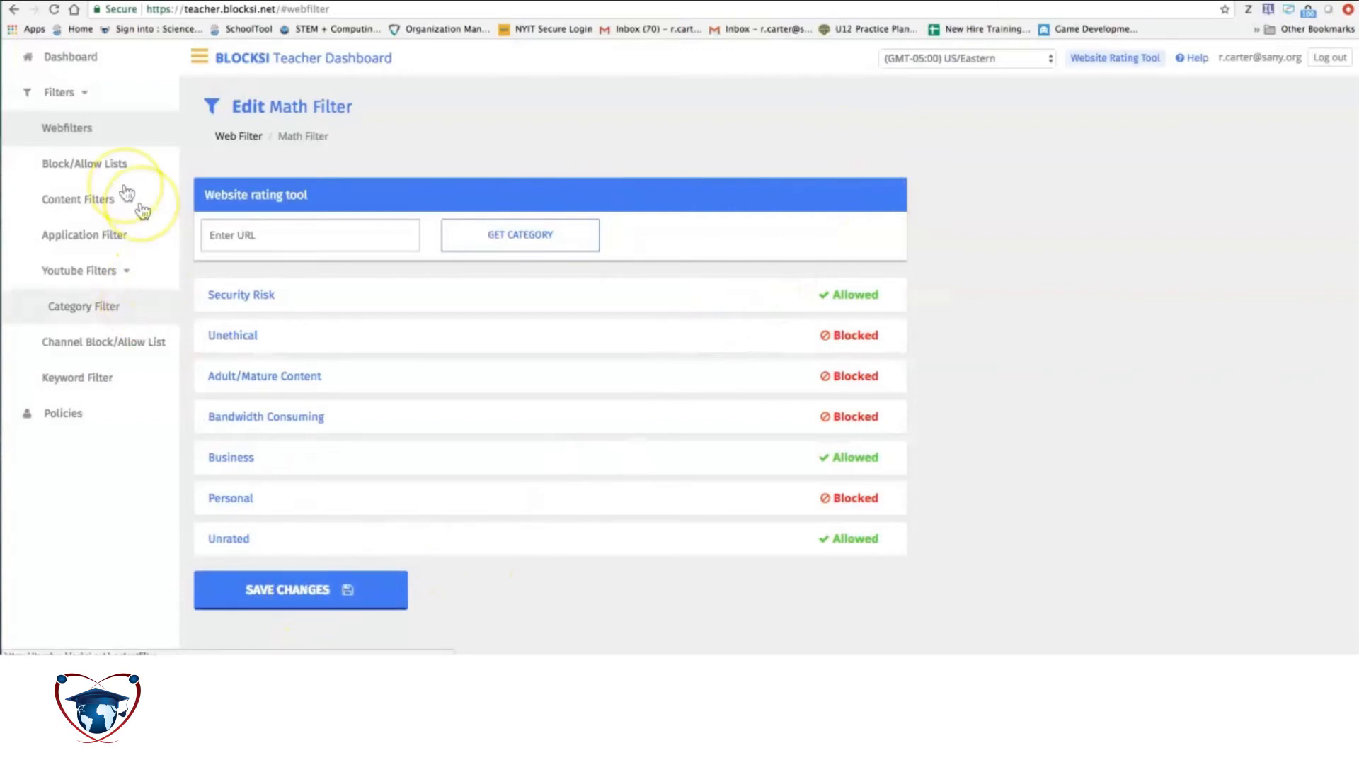
Step: Create a block/allow list named Math Class
click(86, 164)
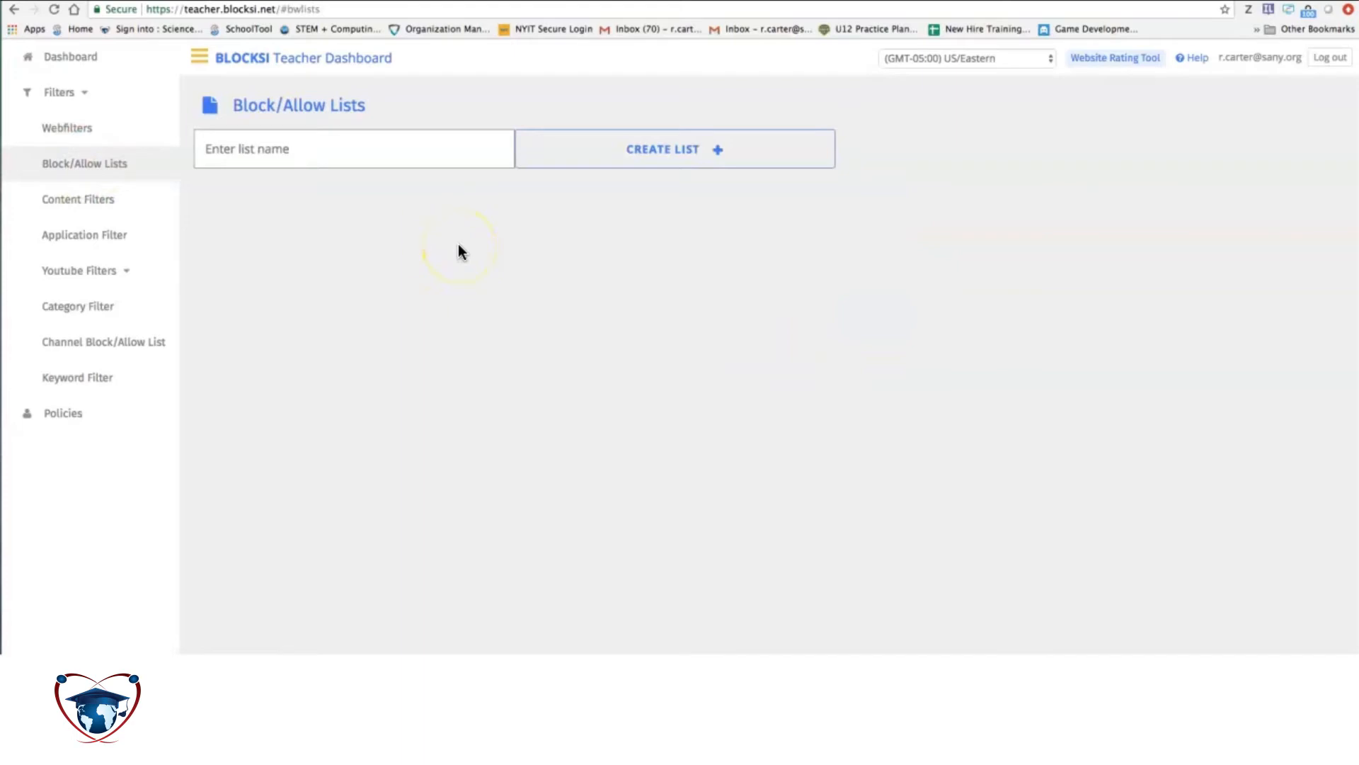
click(429, 166)
text(Math Class)
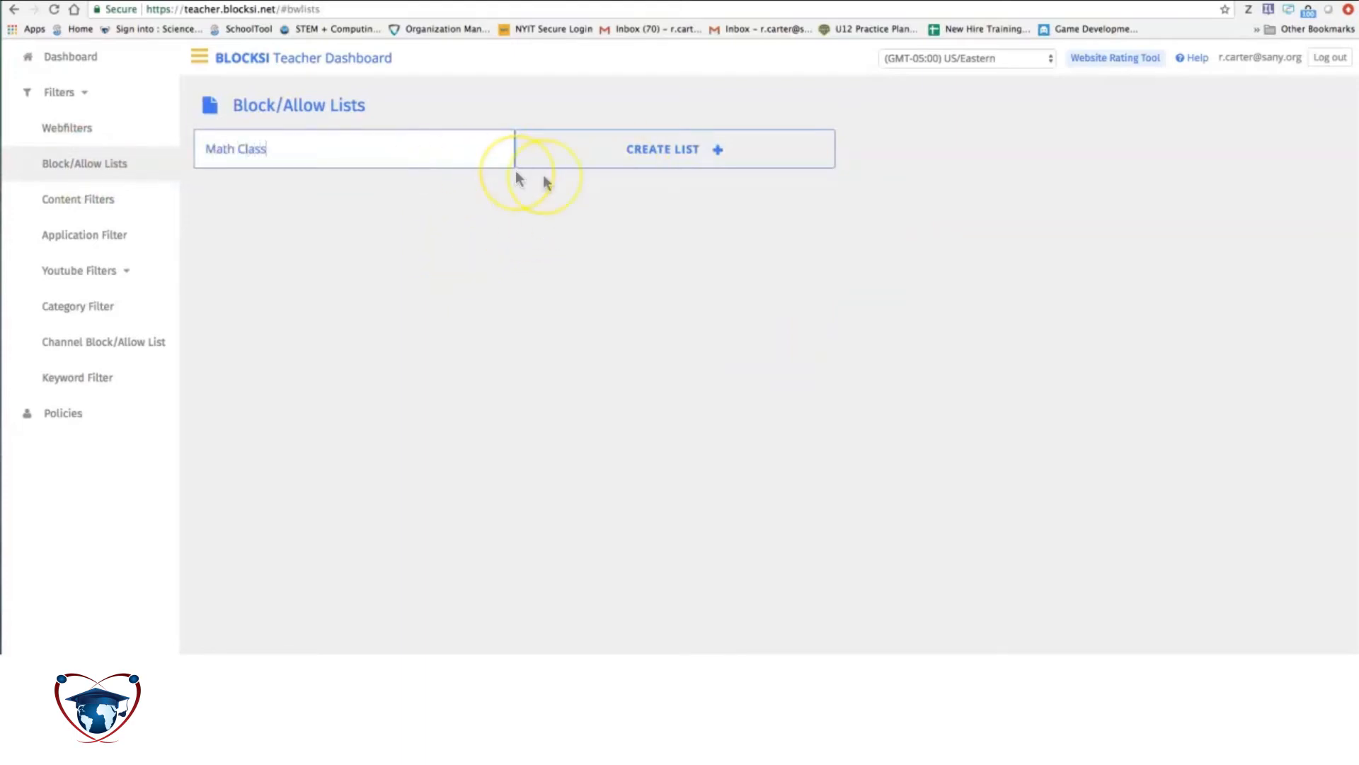
click(721, 157)
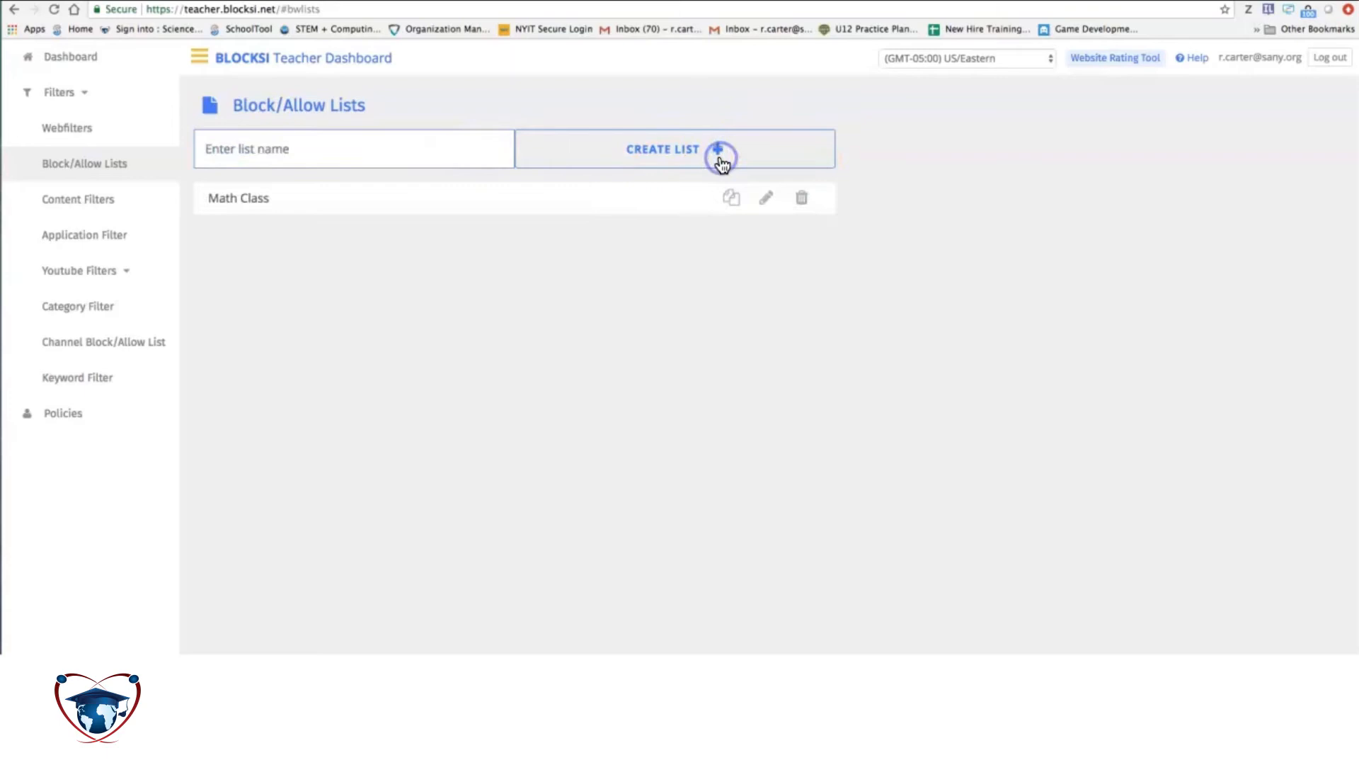
click(764, 198)
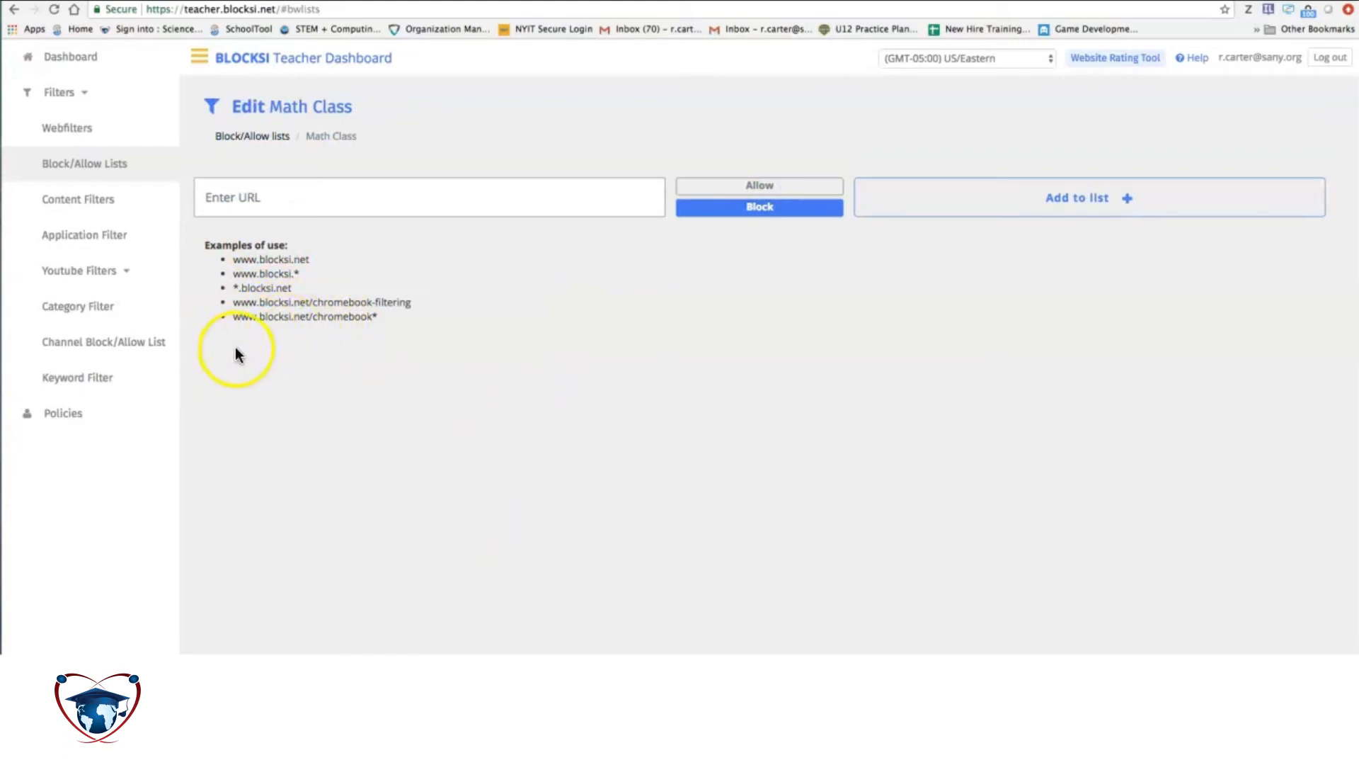
click(350, 196)
text(weww)
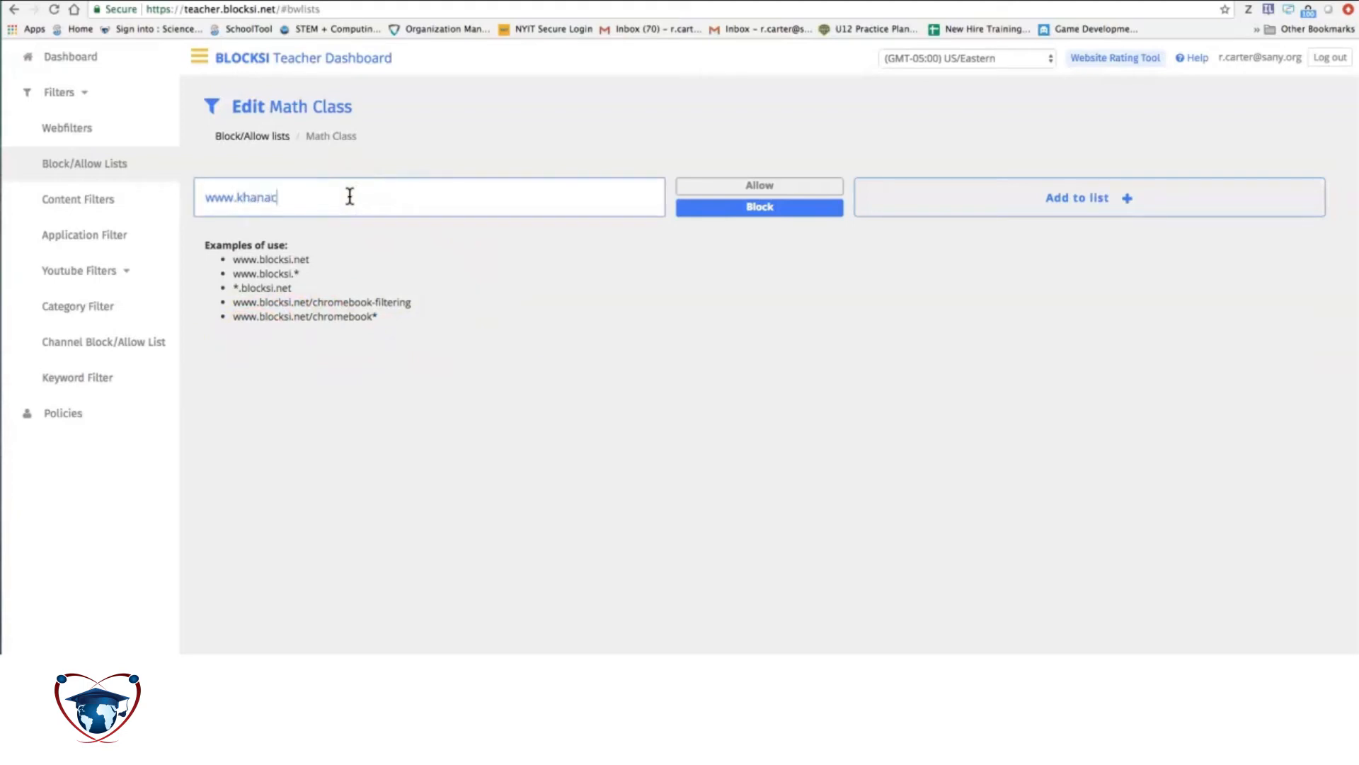
text(khanacademy.com)
click(713, 185)
click(962, 201)
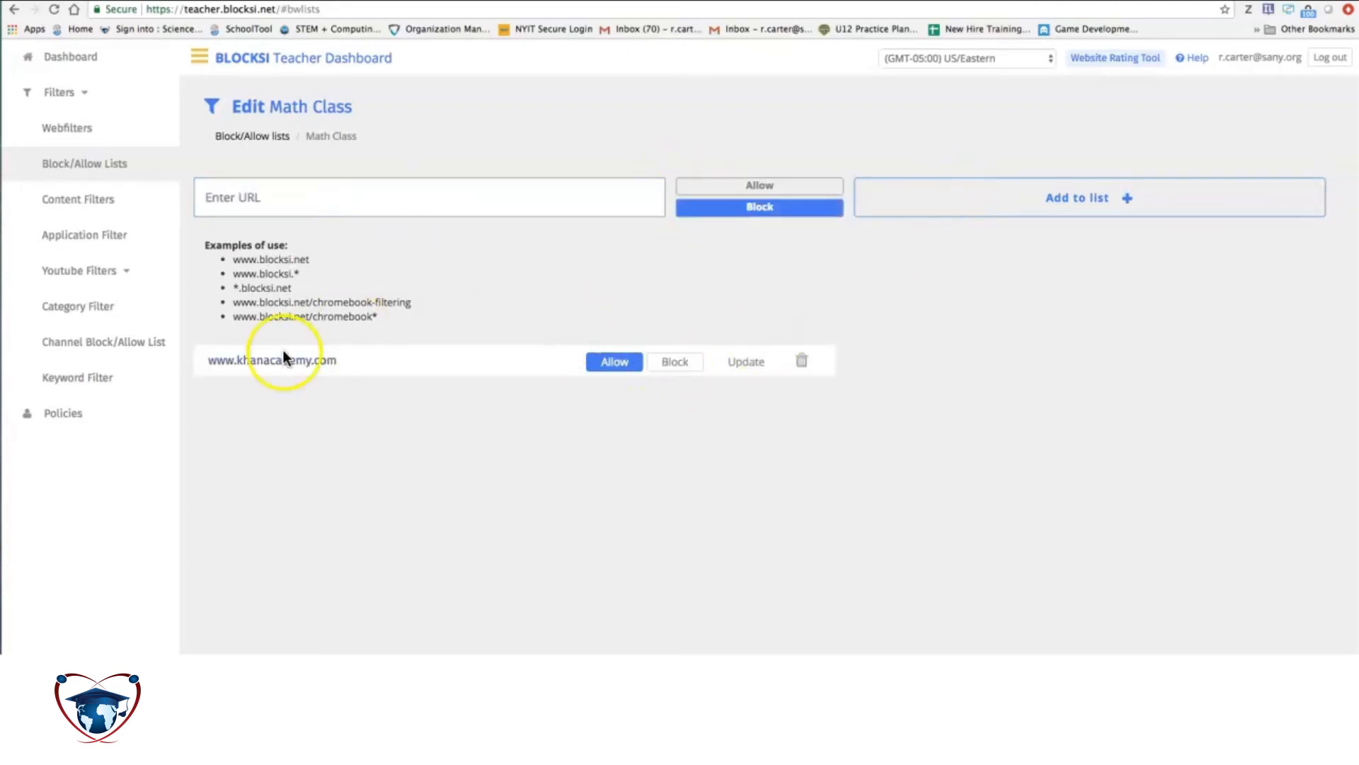
click(292, 206)
text(www.coolmath)
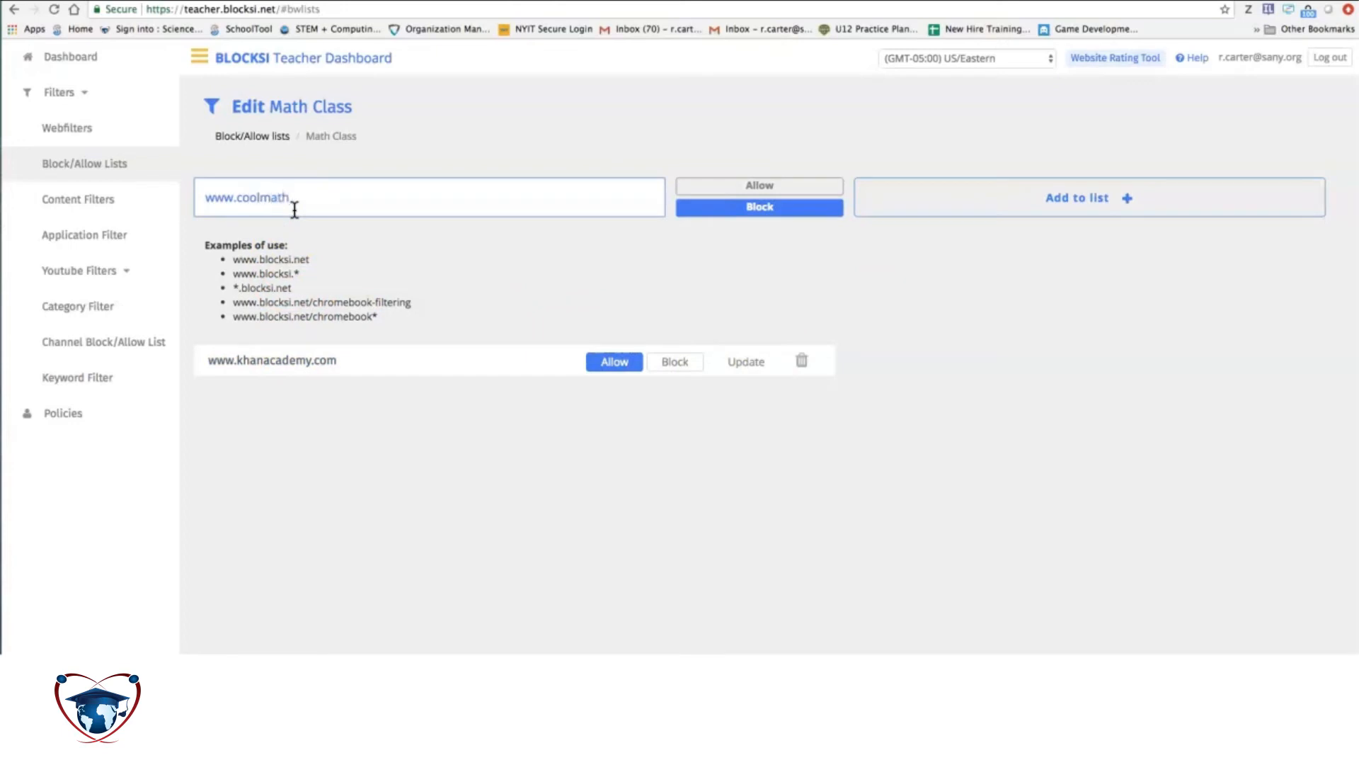
text(.com)
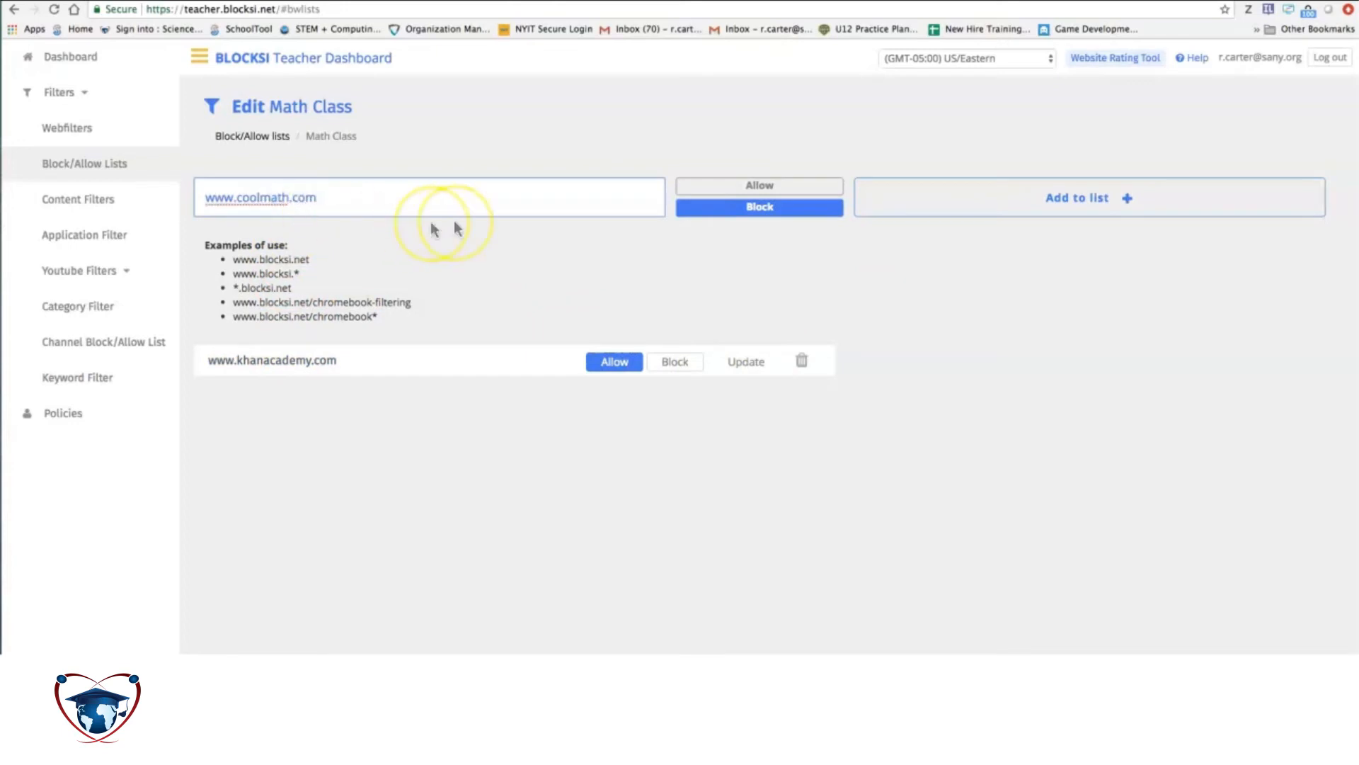
click(949, 196)
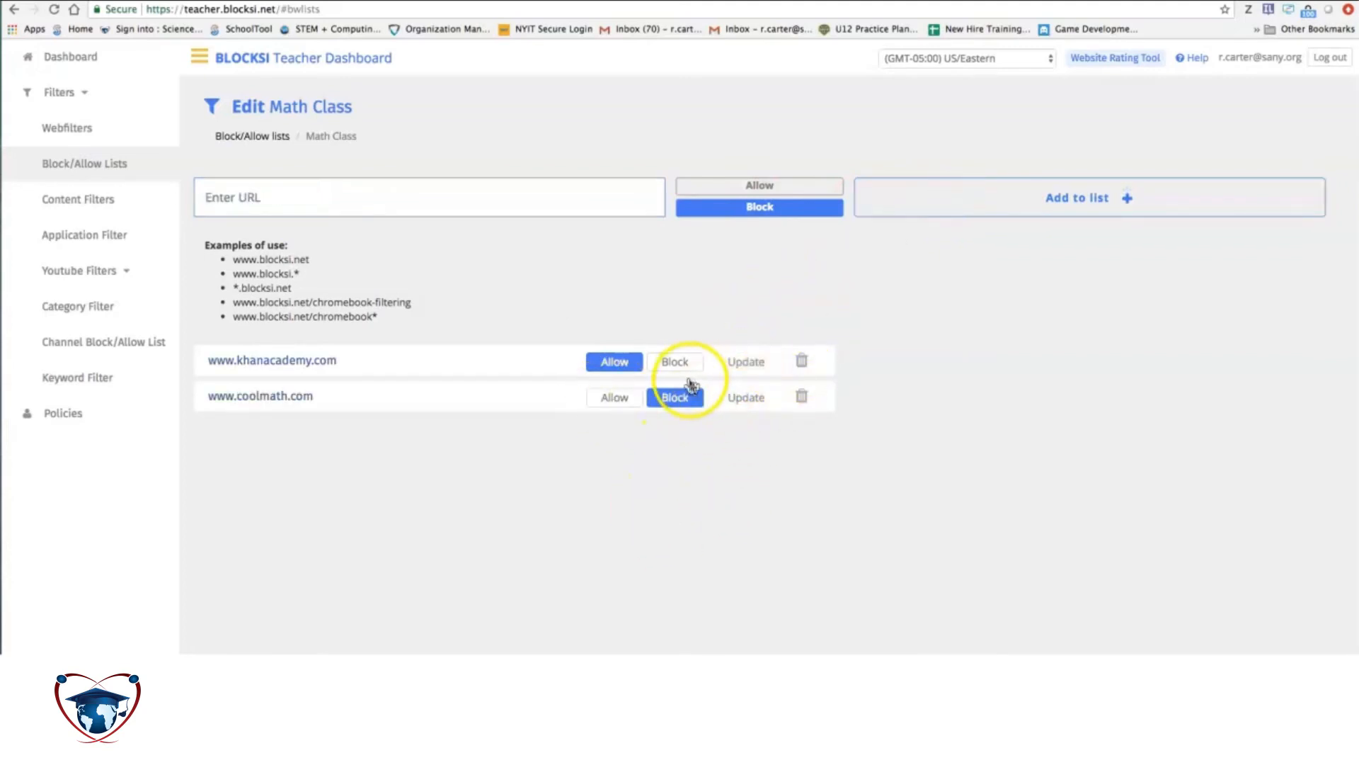
click(614, 401)
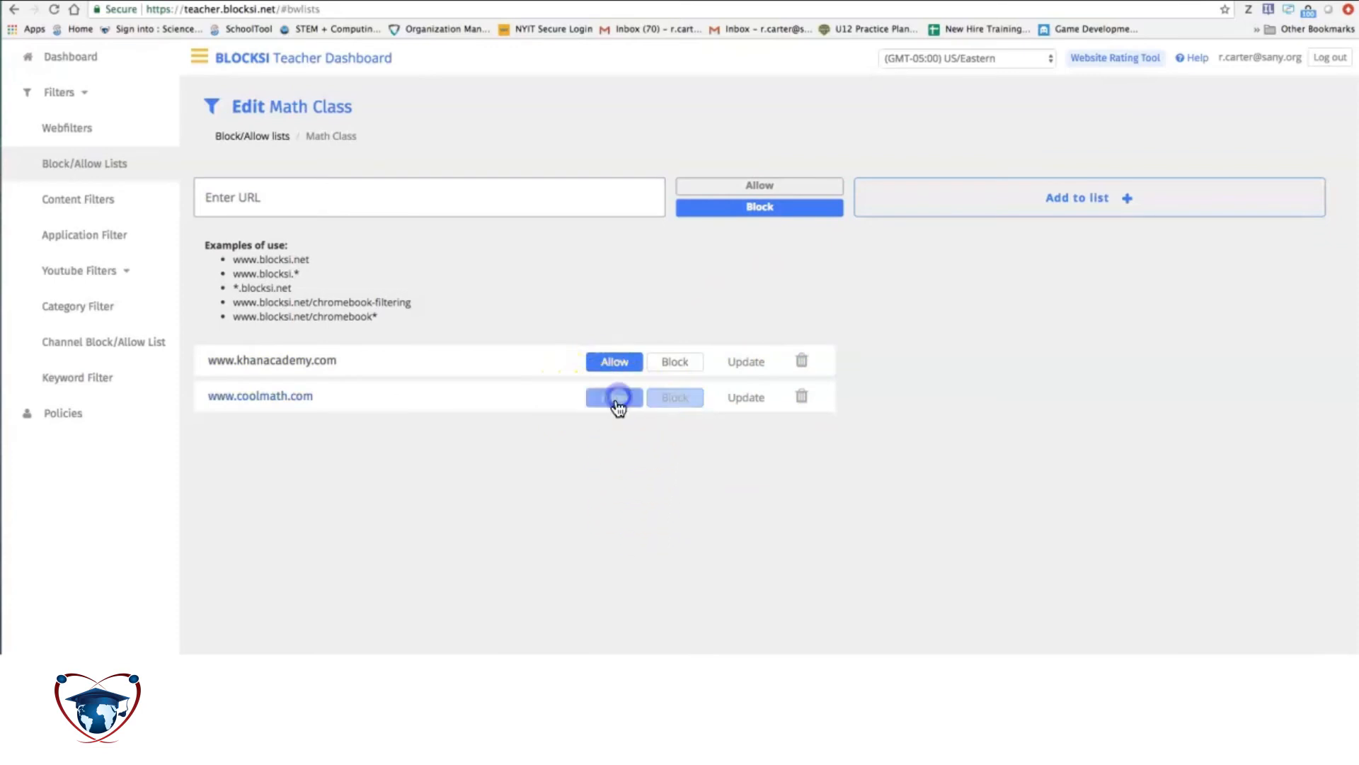
click(736, 405)
click(862, 159)
click(673, 398)
click(746, 397)
click(860, 158)
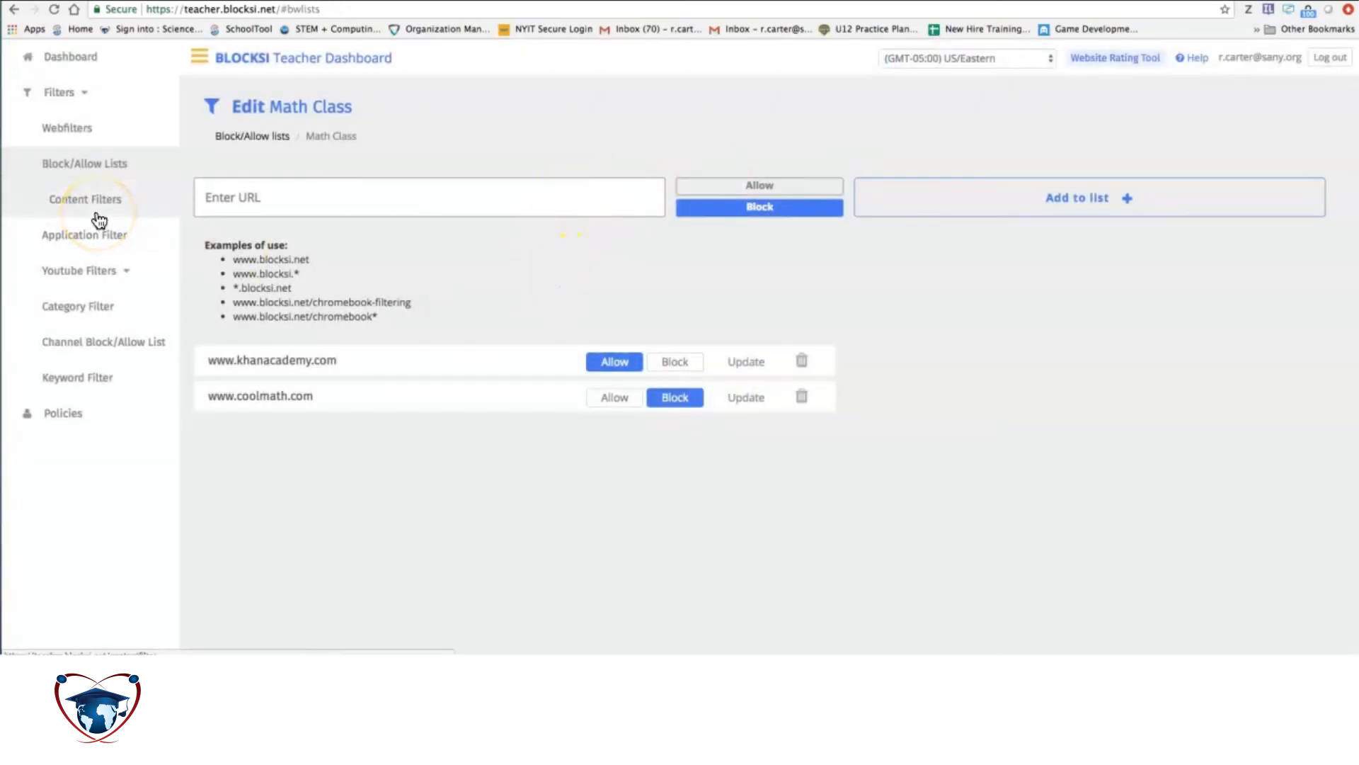
Step: Create an application filter named Math Class and open it for editing
click(84, 234)
click(478, 161)
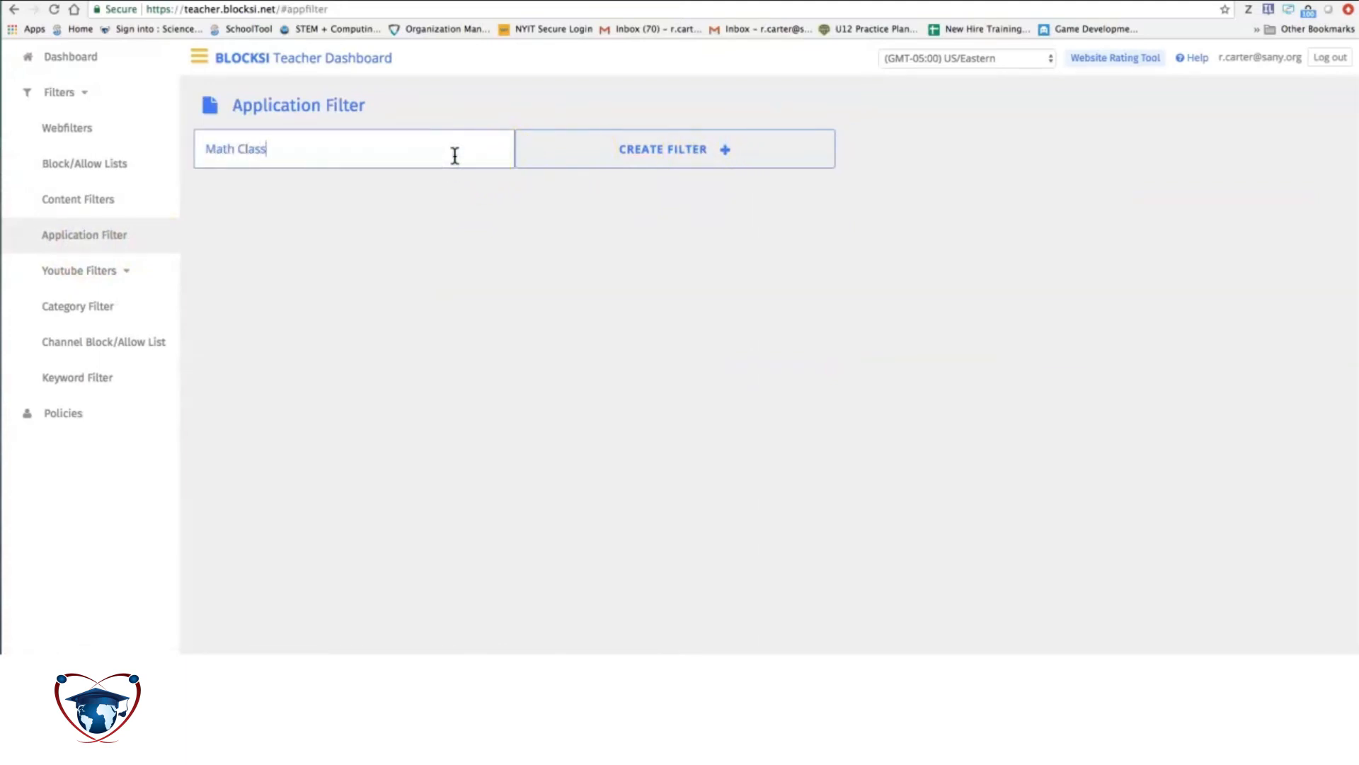
click(705, 158)
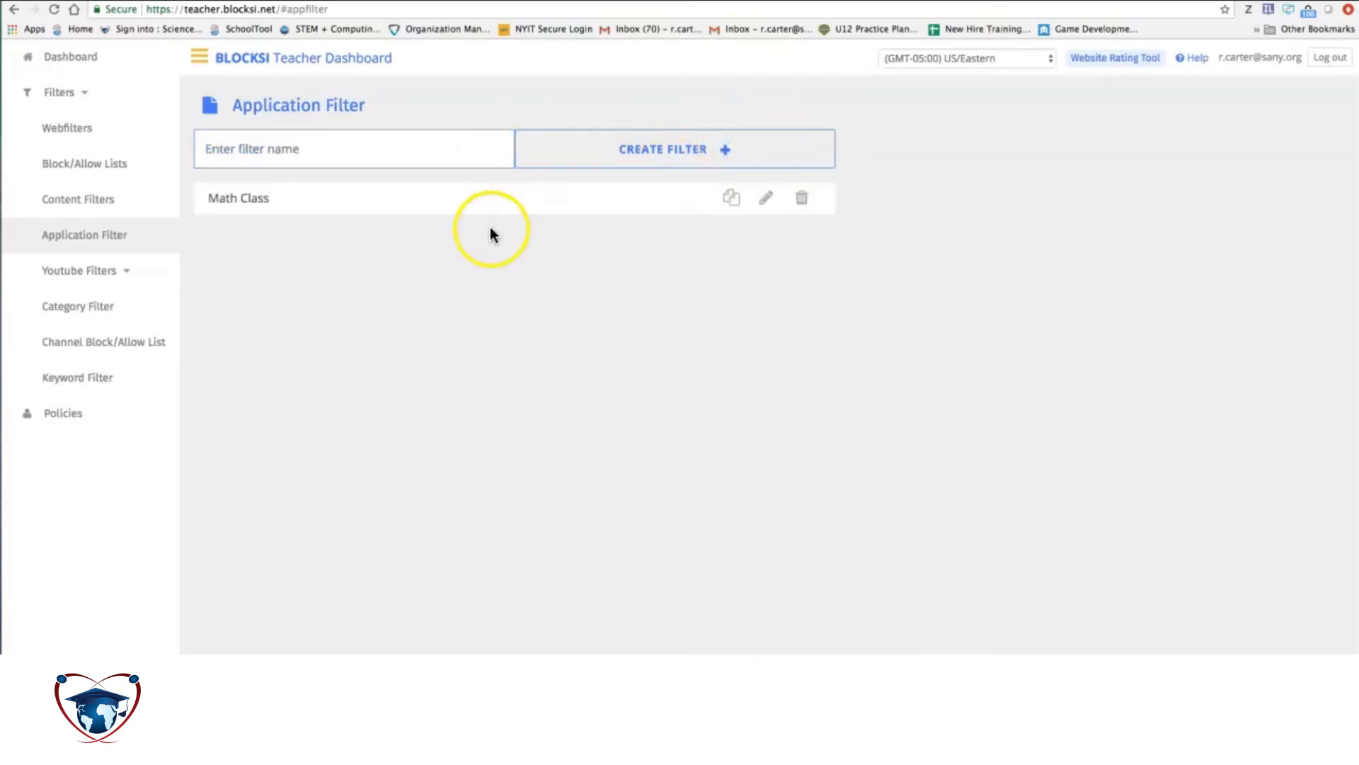
click(766, 198)
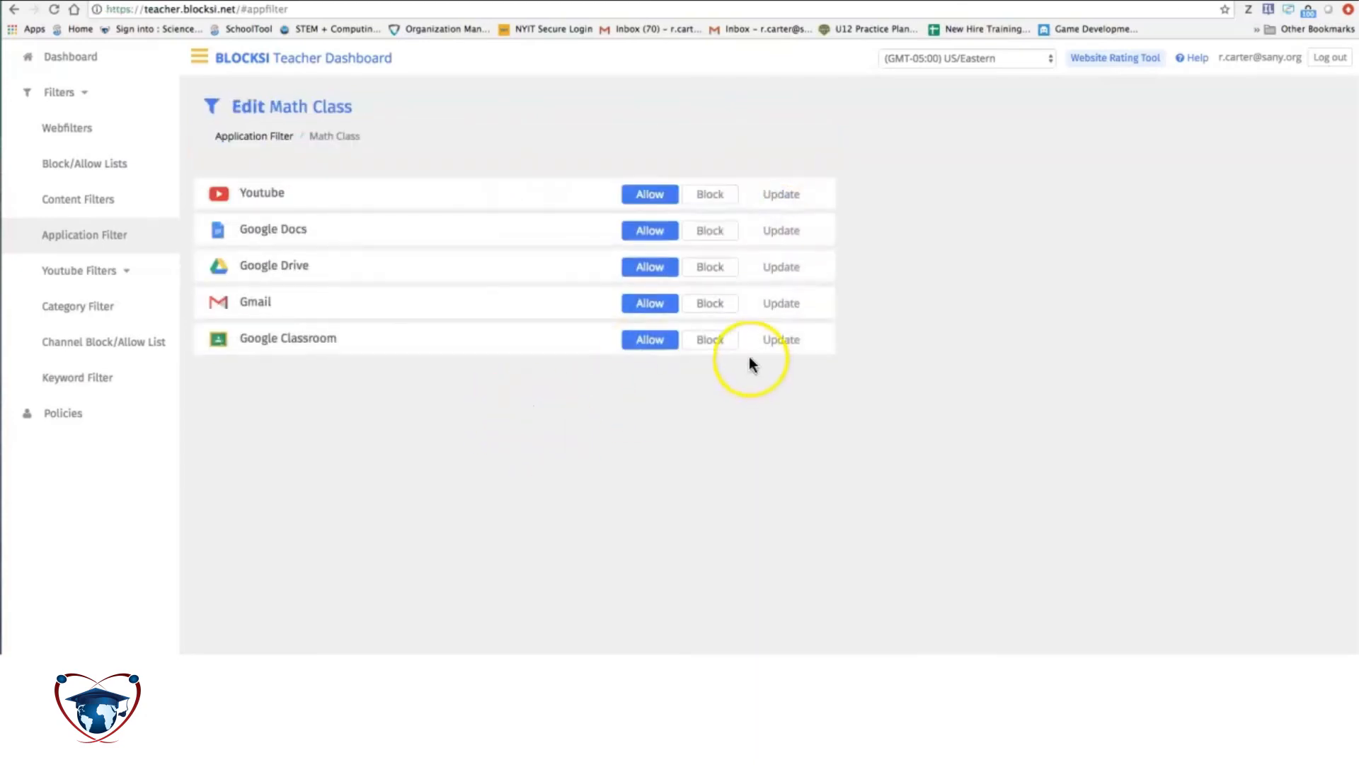
Step: Try to block Gmail and Youtube in the Math Class application filter
click(710, 305)
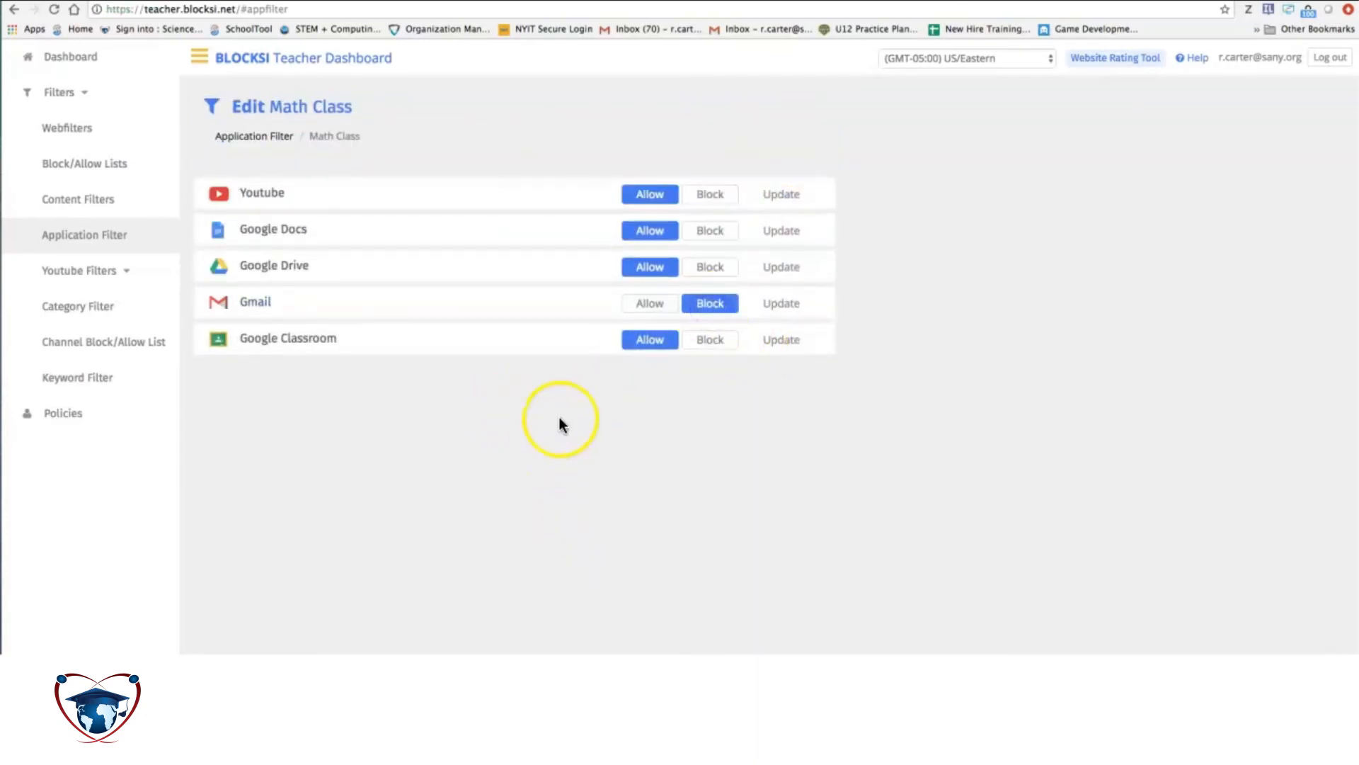
click(712, 199)
click(674, 441)
scroll(294, 389, up, 1)
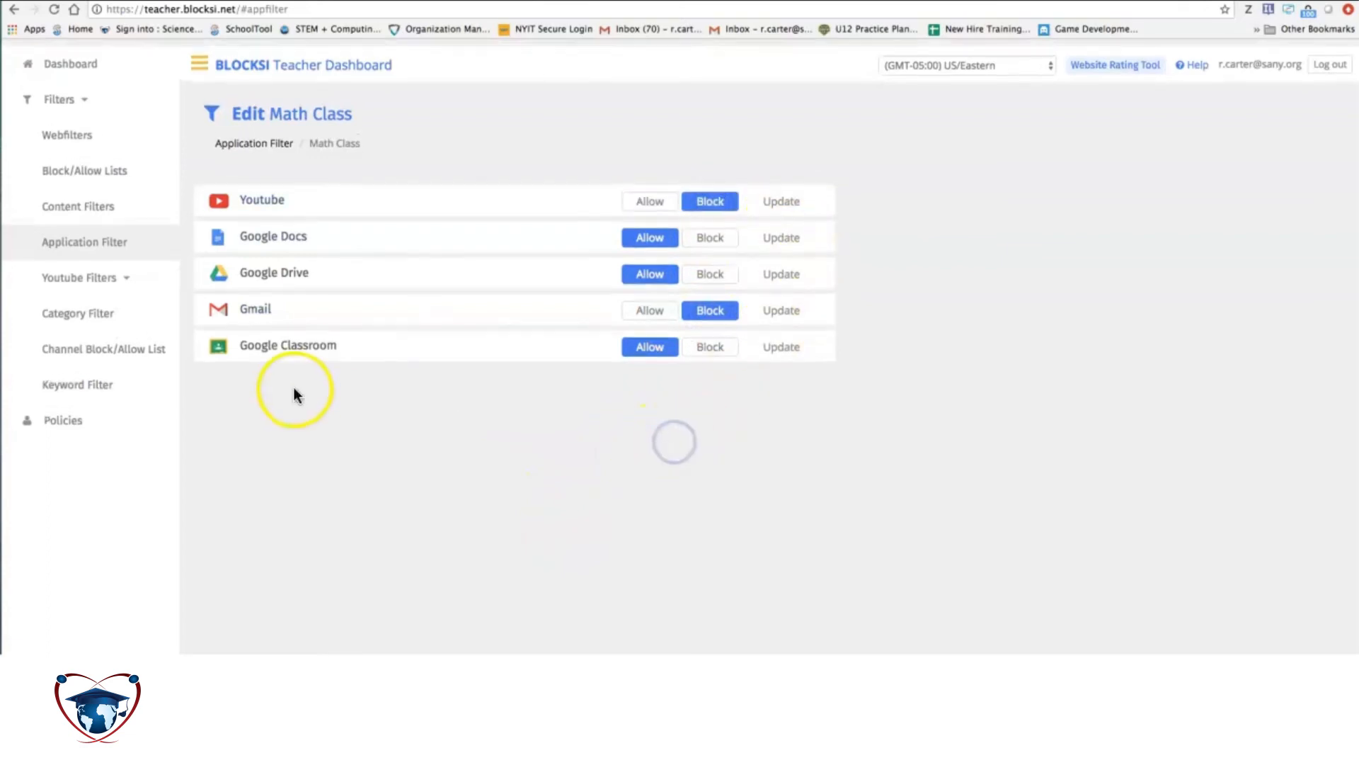
Step: Review the category settings of the Math Filter web filter and the site entries in the Math Class block/allow list
click(88, 284)
click(88, 284)
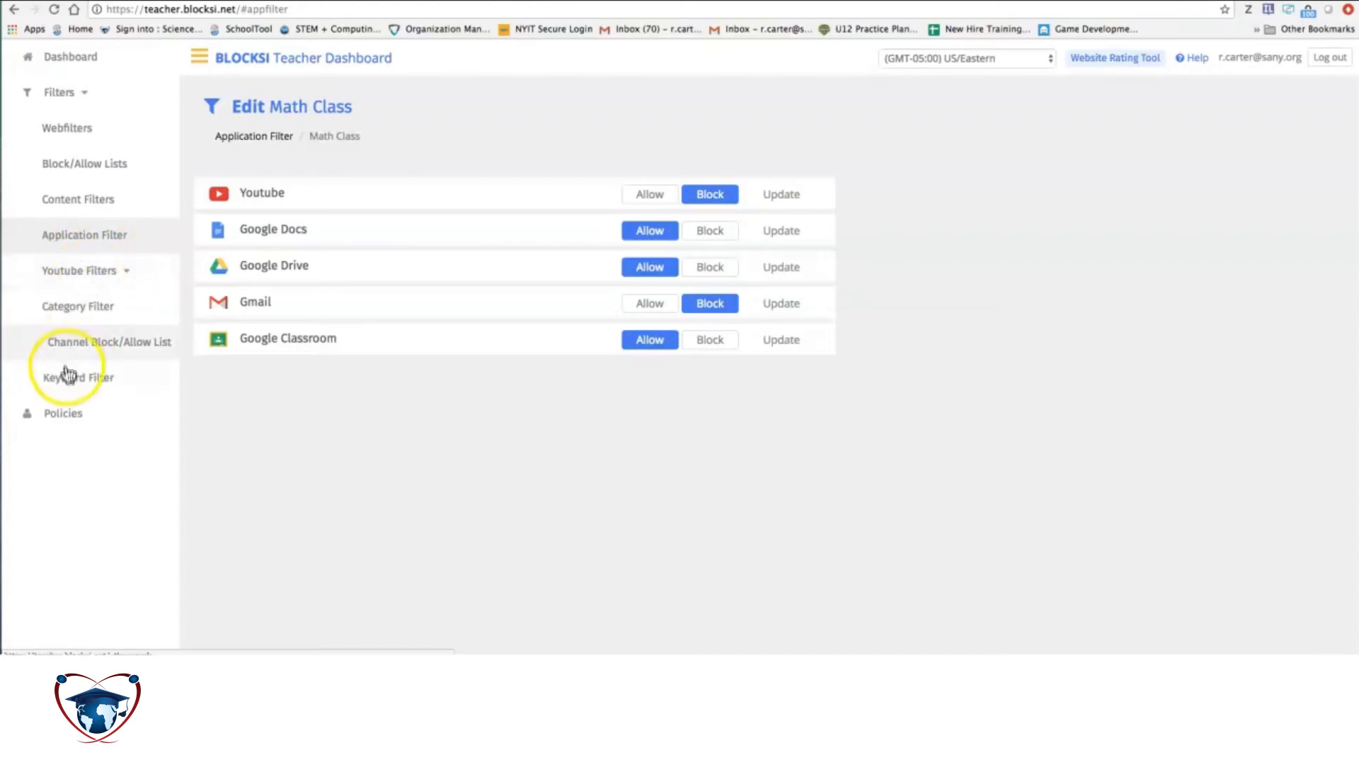
click(95, 132)
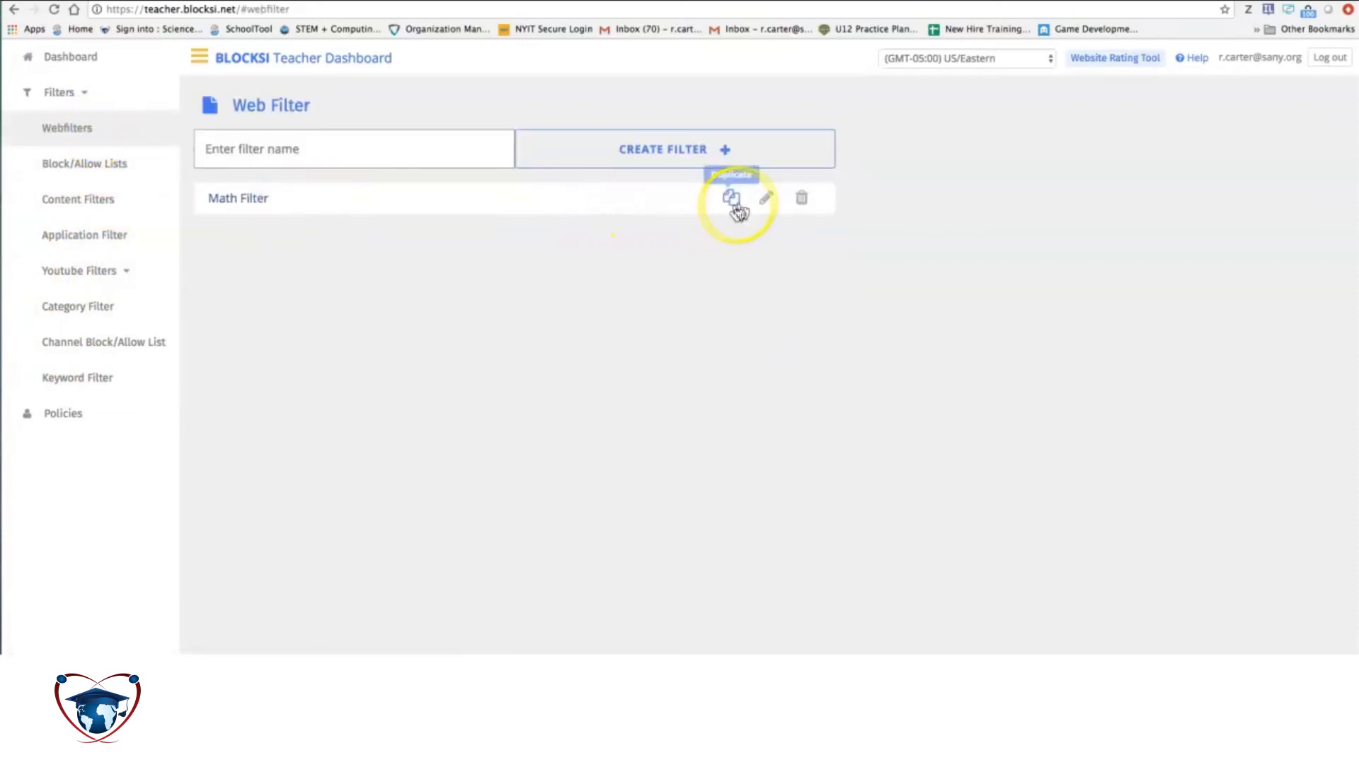
click(765, 202)
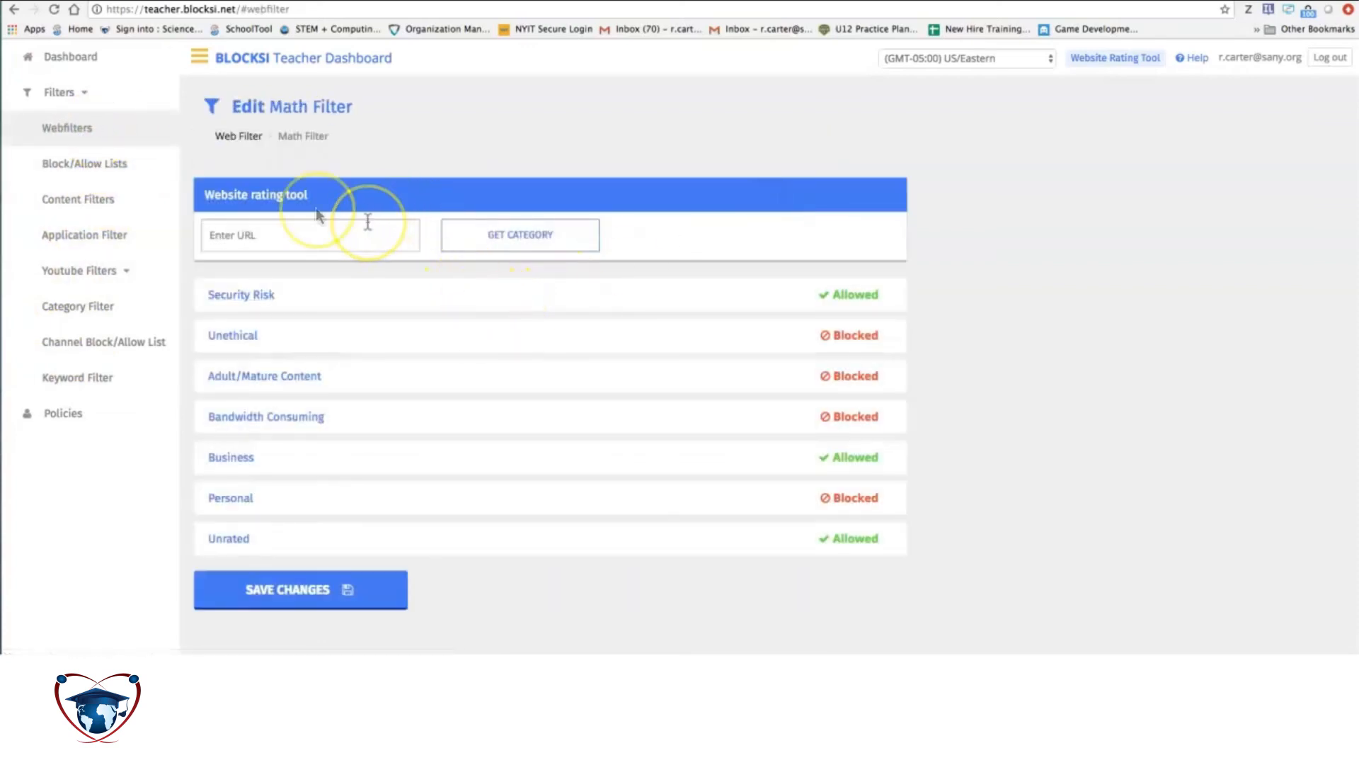
click(103, 168)
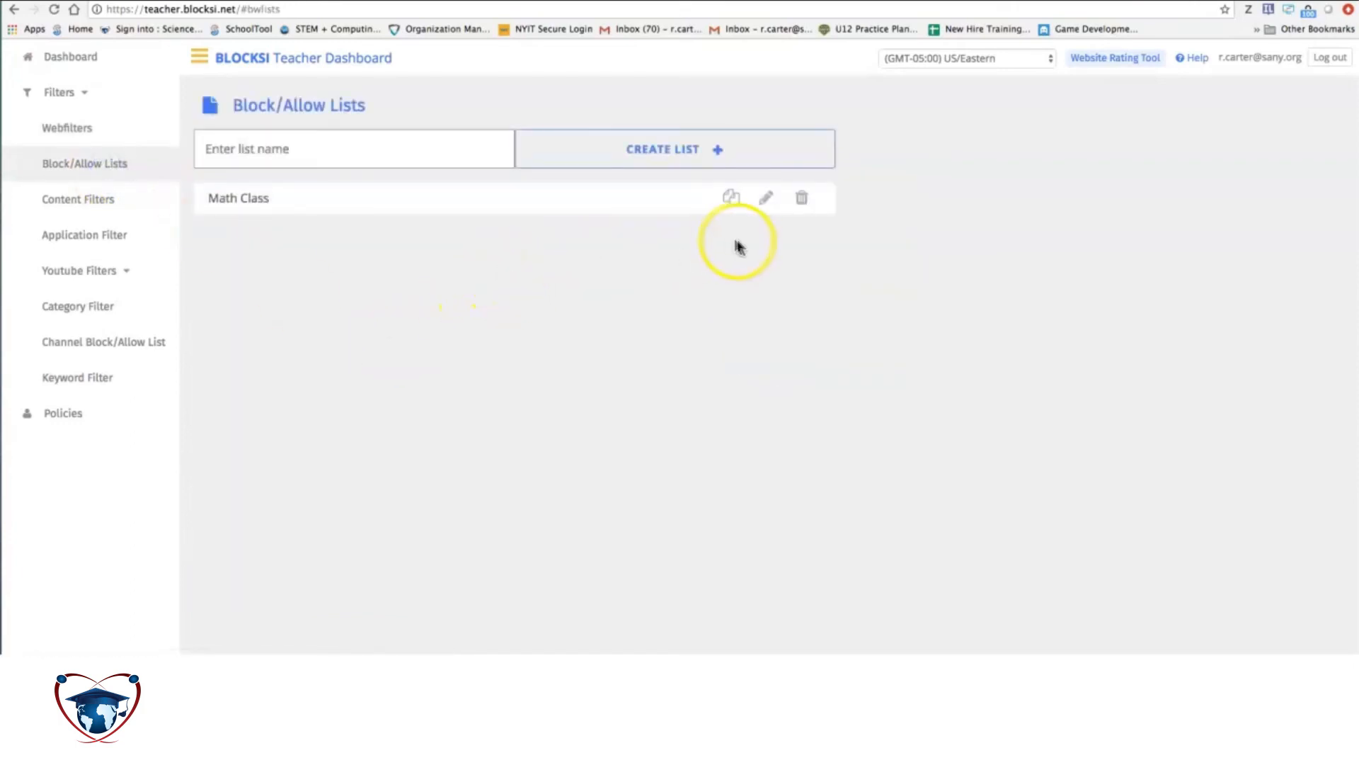
click(766, 199)
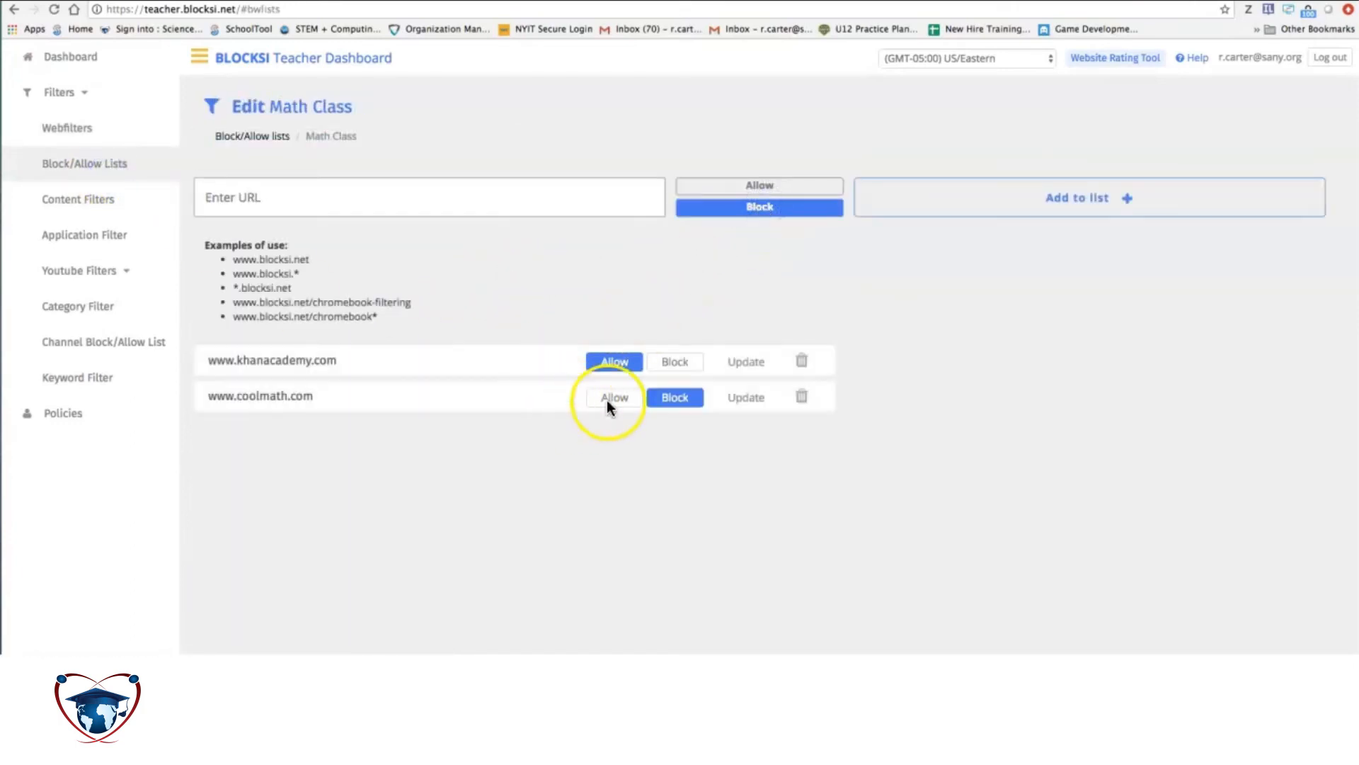
Step: Create a content filter named Math Class and open it for editing
click(79, 200)
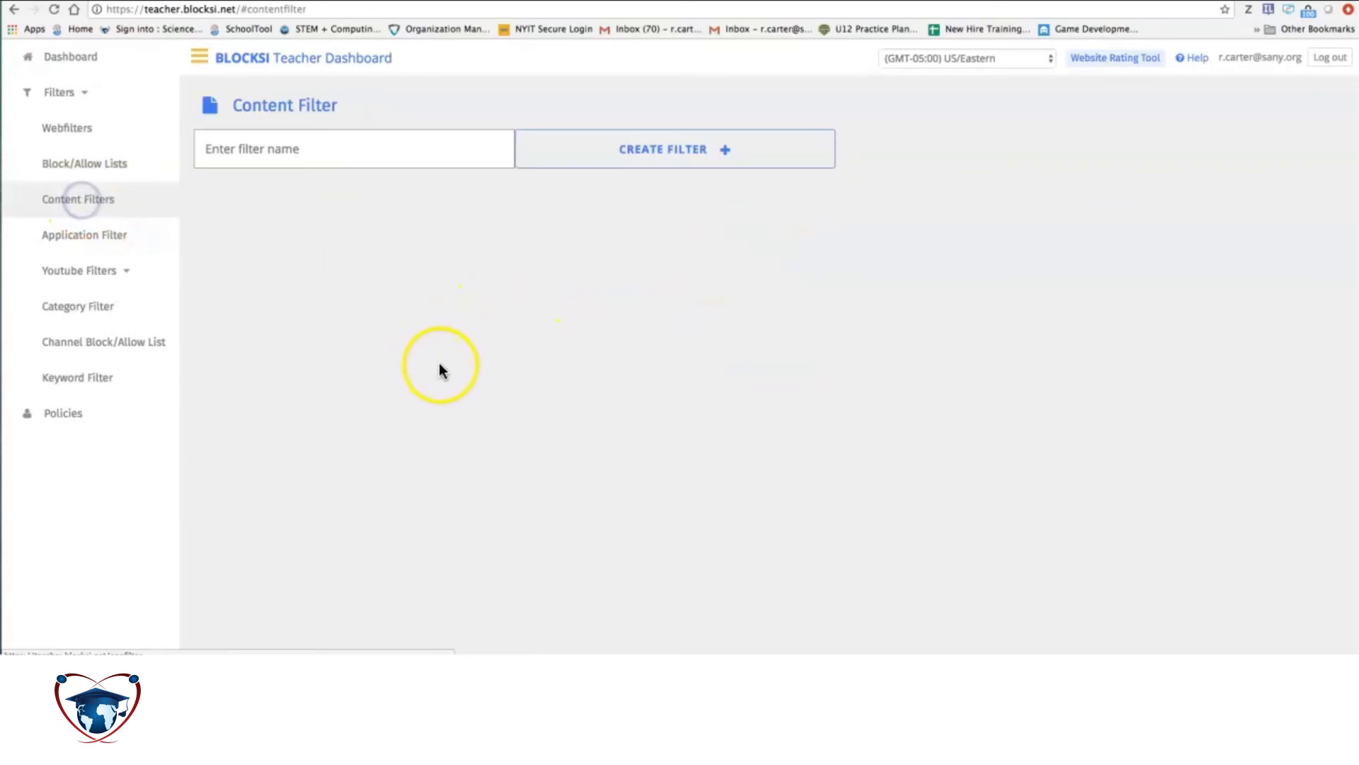
click(371, 160)
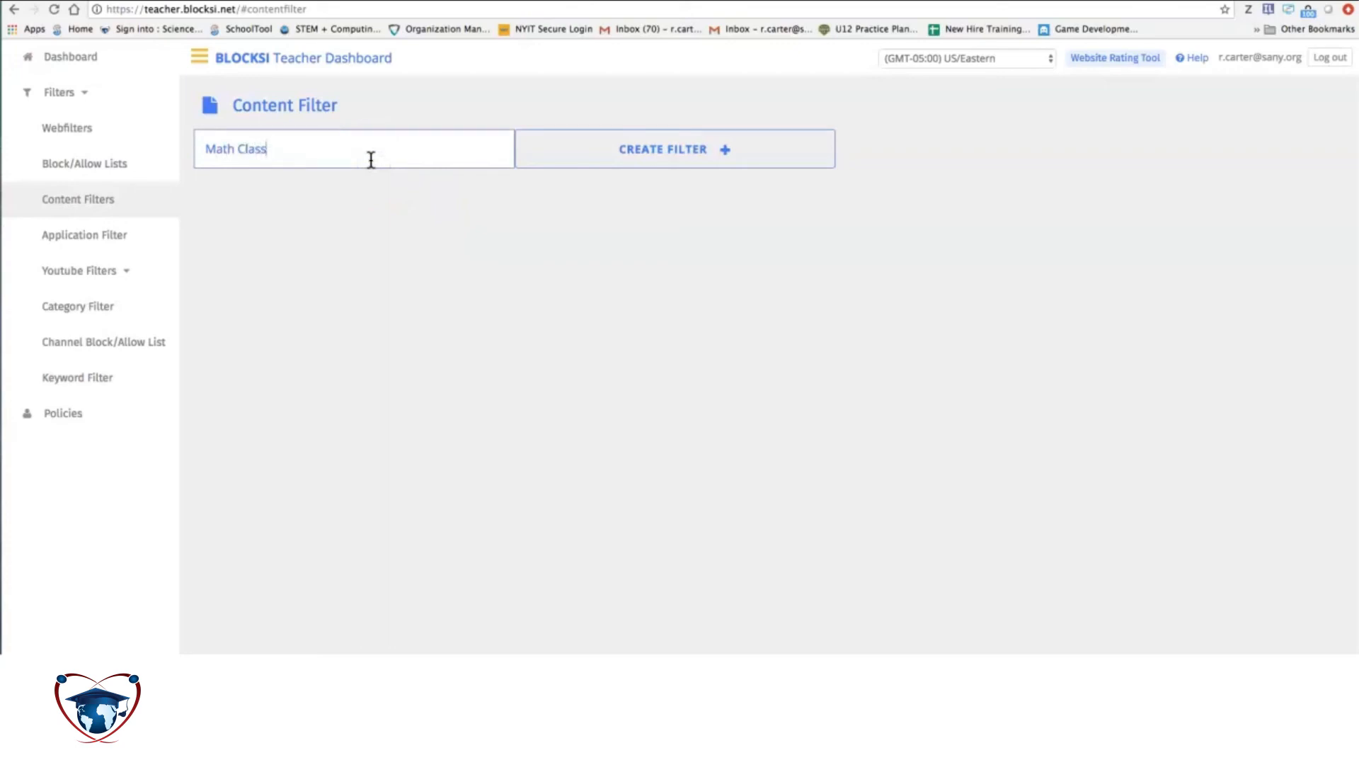
click(681, 150)
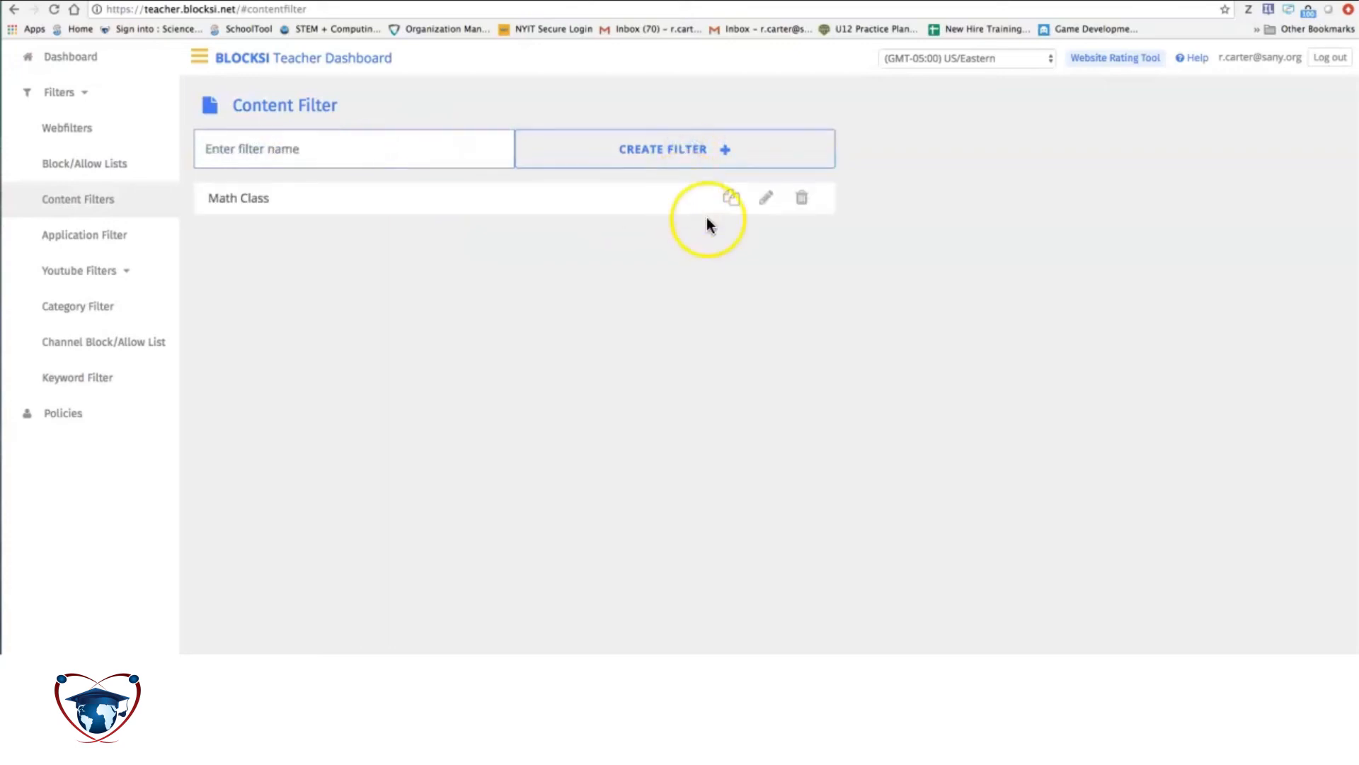
click(761, 201)
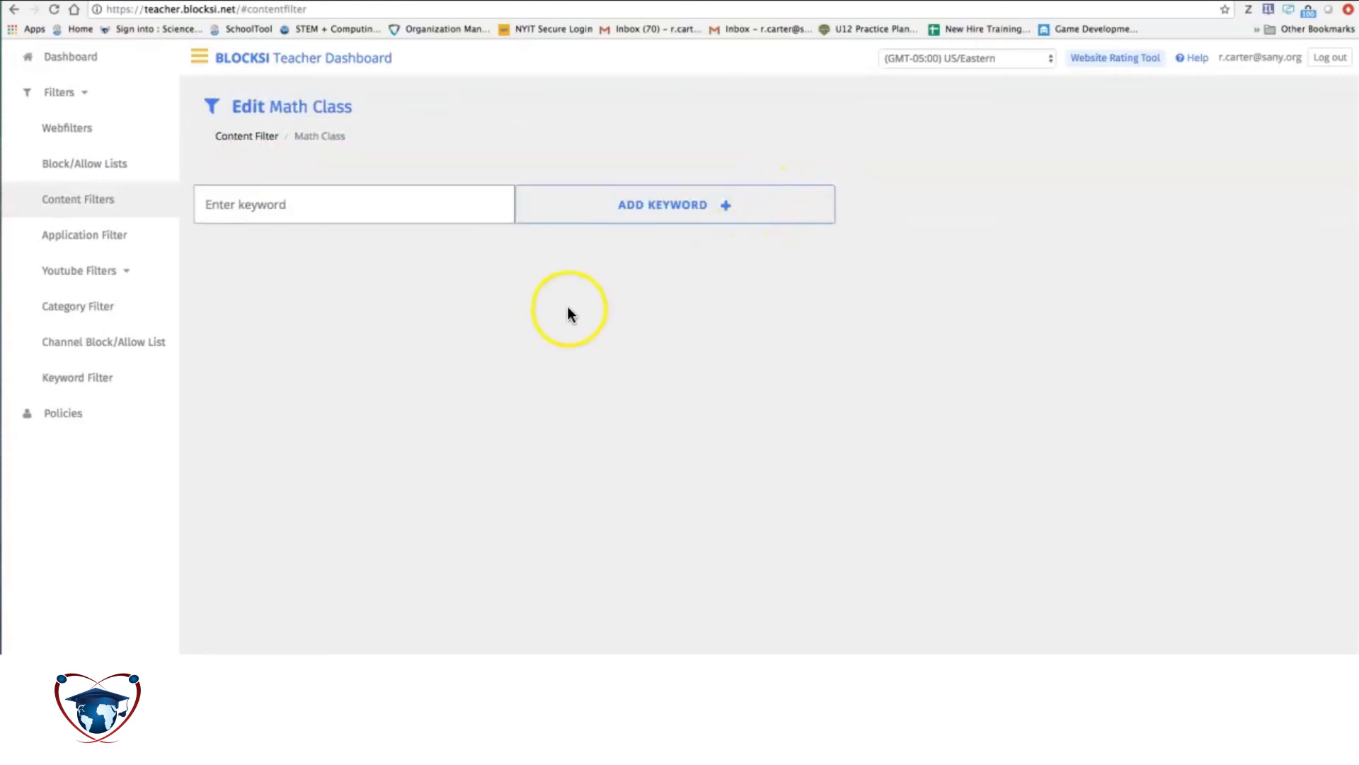
Step: Add the keywords unblocked, games and sports to the Math Class content filter
click(342, 208)
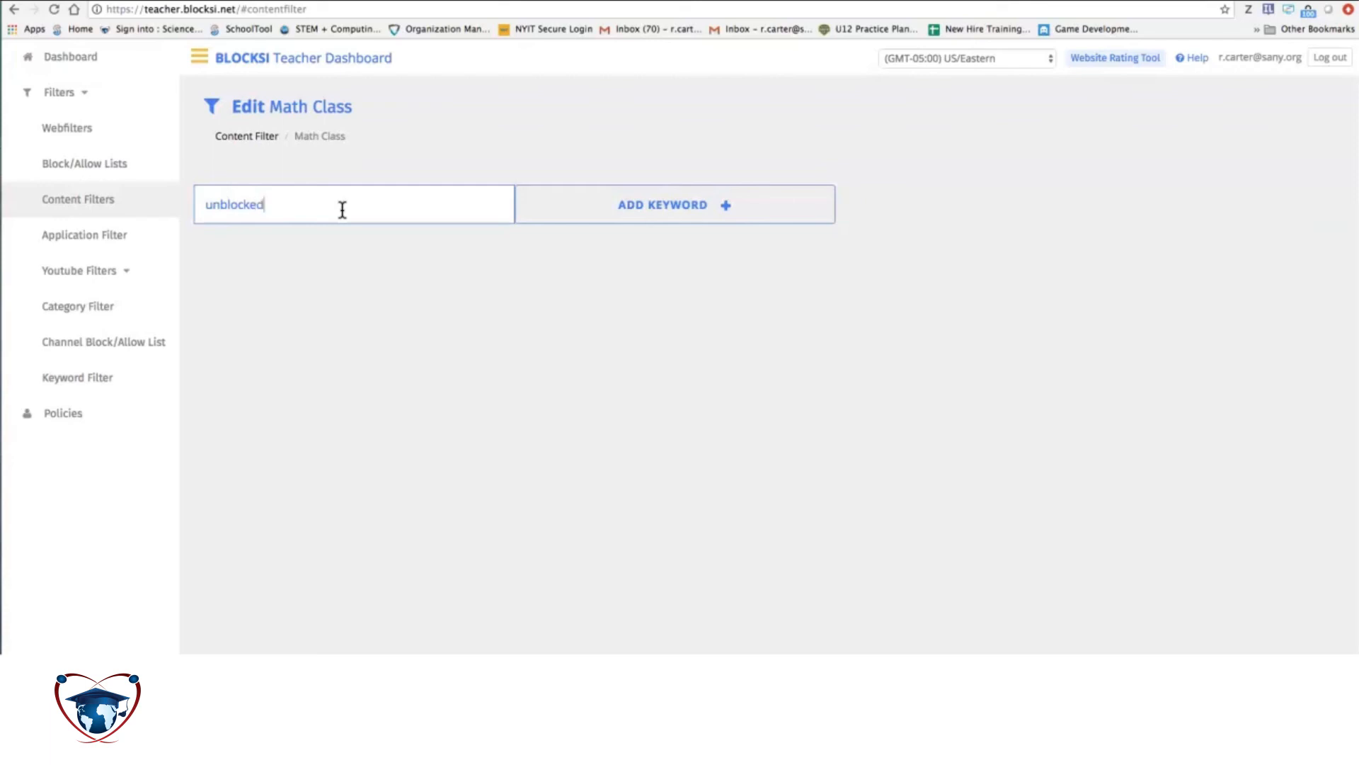
click(627, 212)
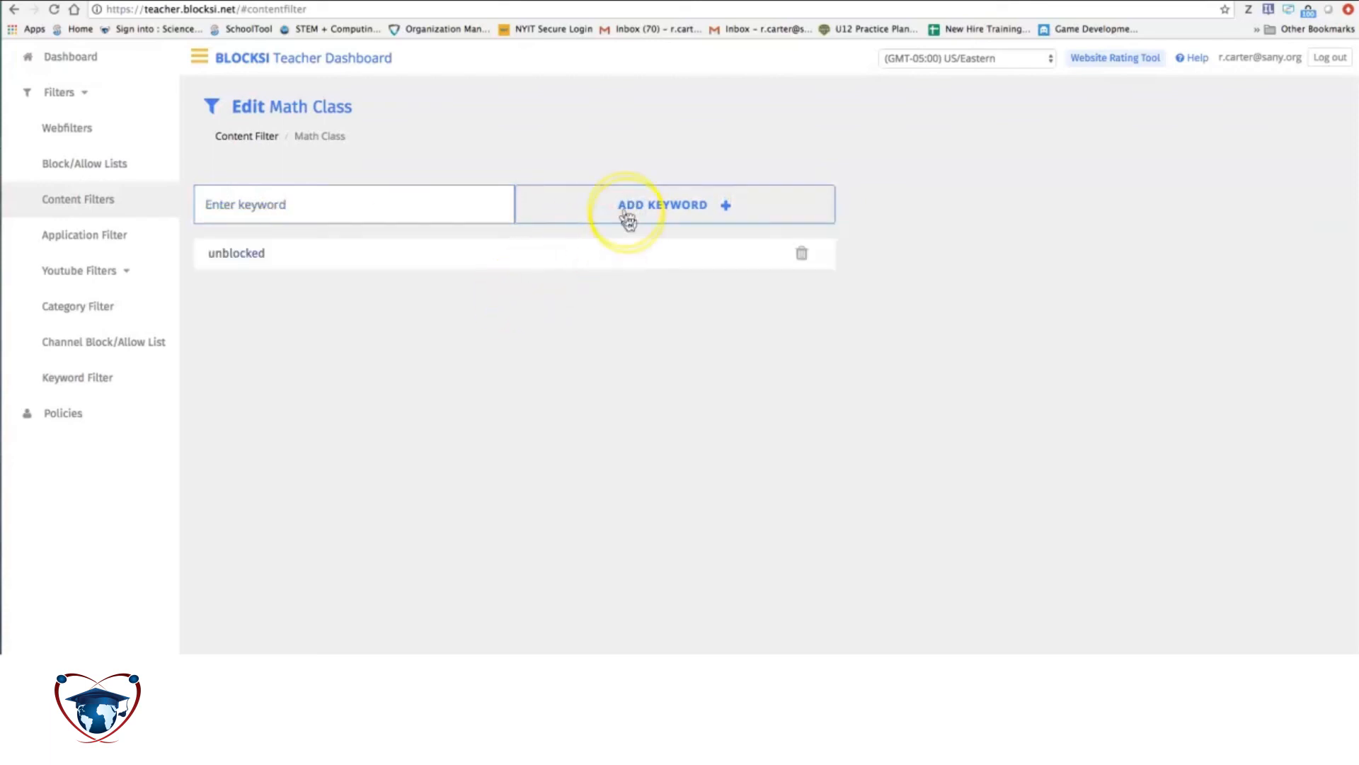
click(380, 206)
text(games)
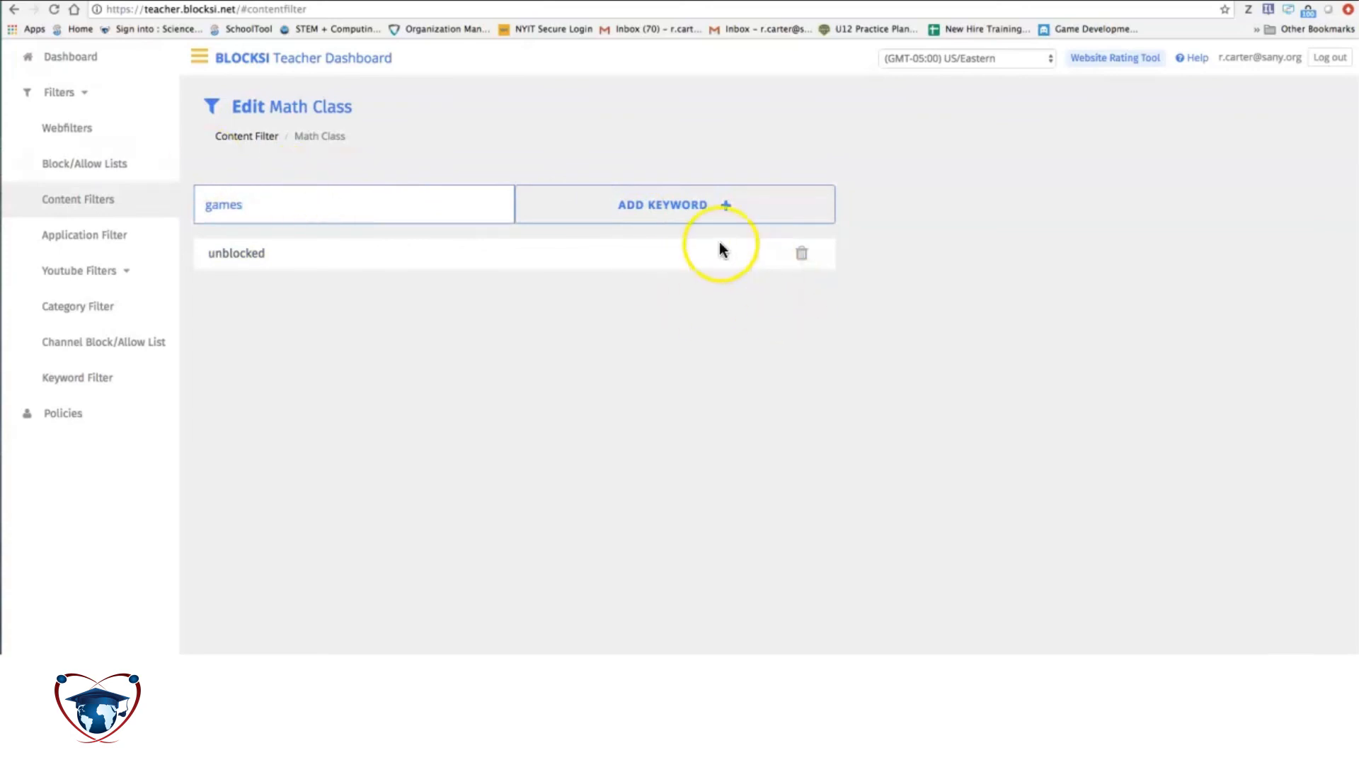
click(726, 204)
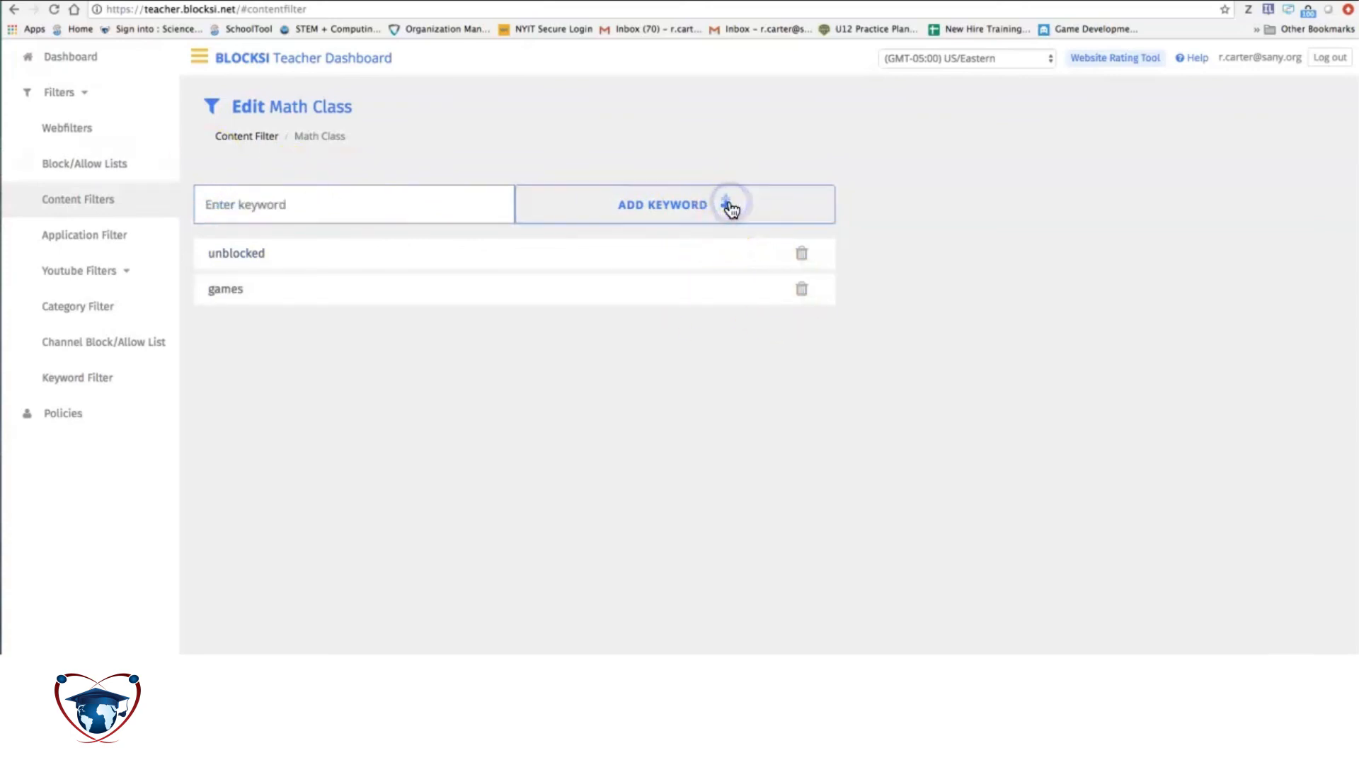
click(313, 201)
click(650, 223)
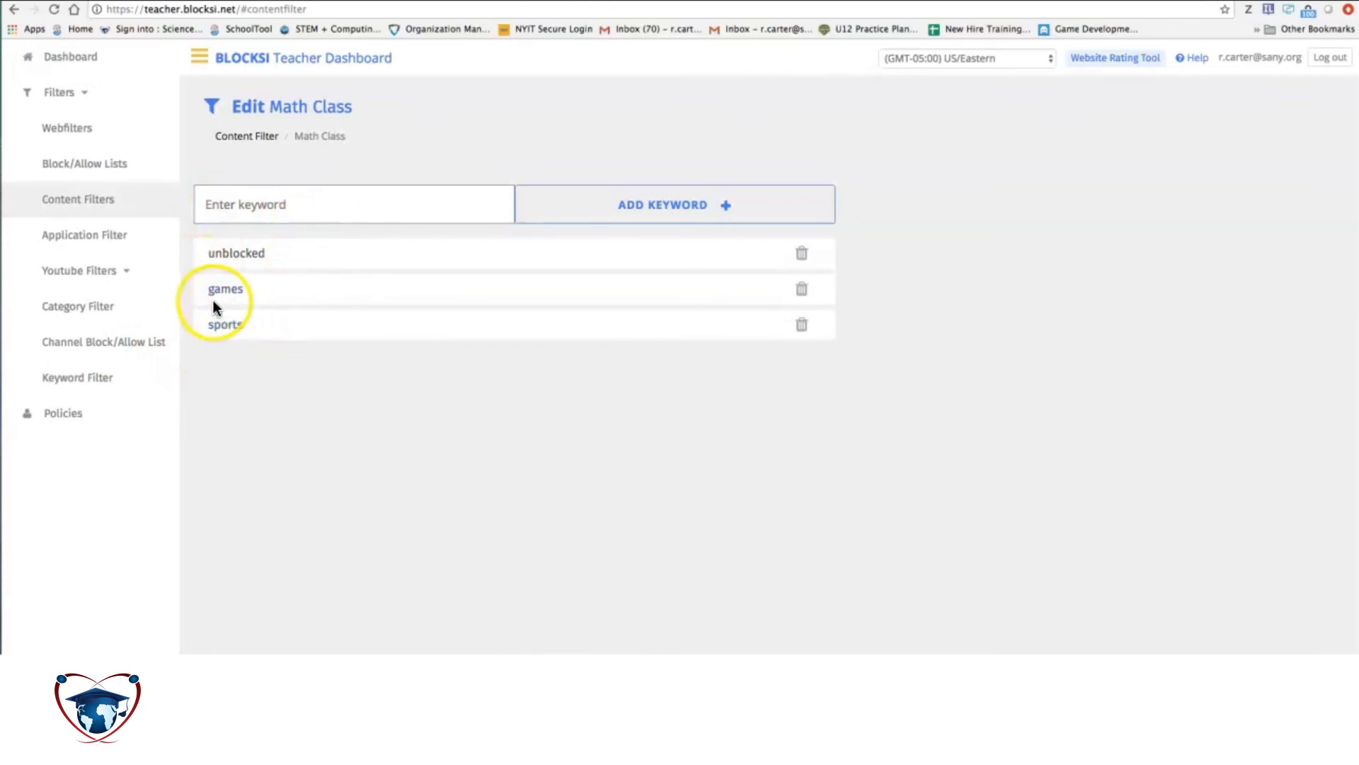
Step: Reopen the Math Class application filter for editing, set Youtube to blocked and update its entry
click(88, 236)
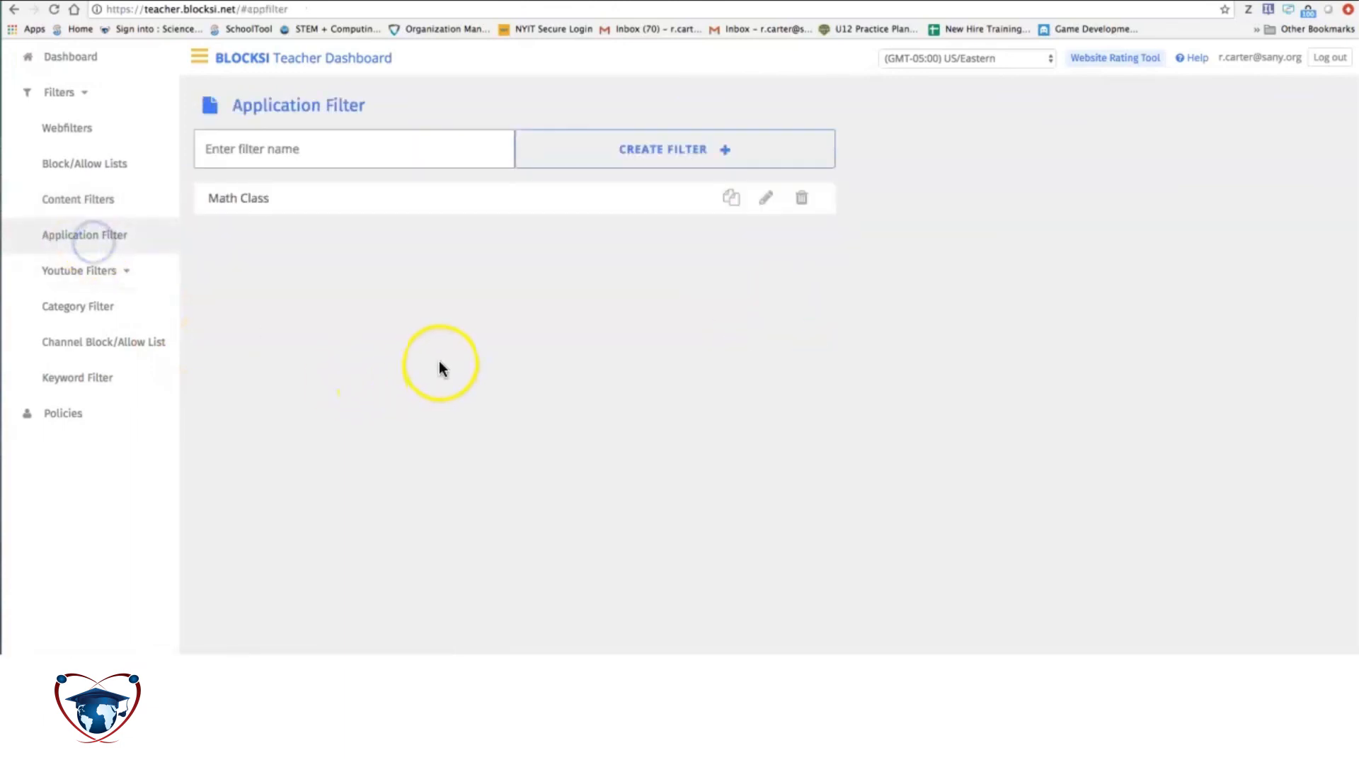
click(766, 200)
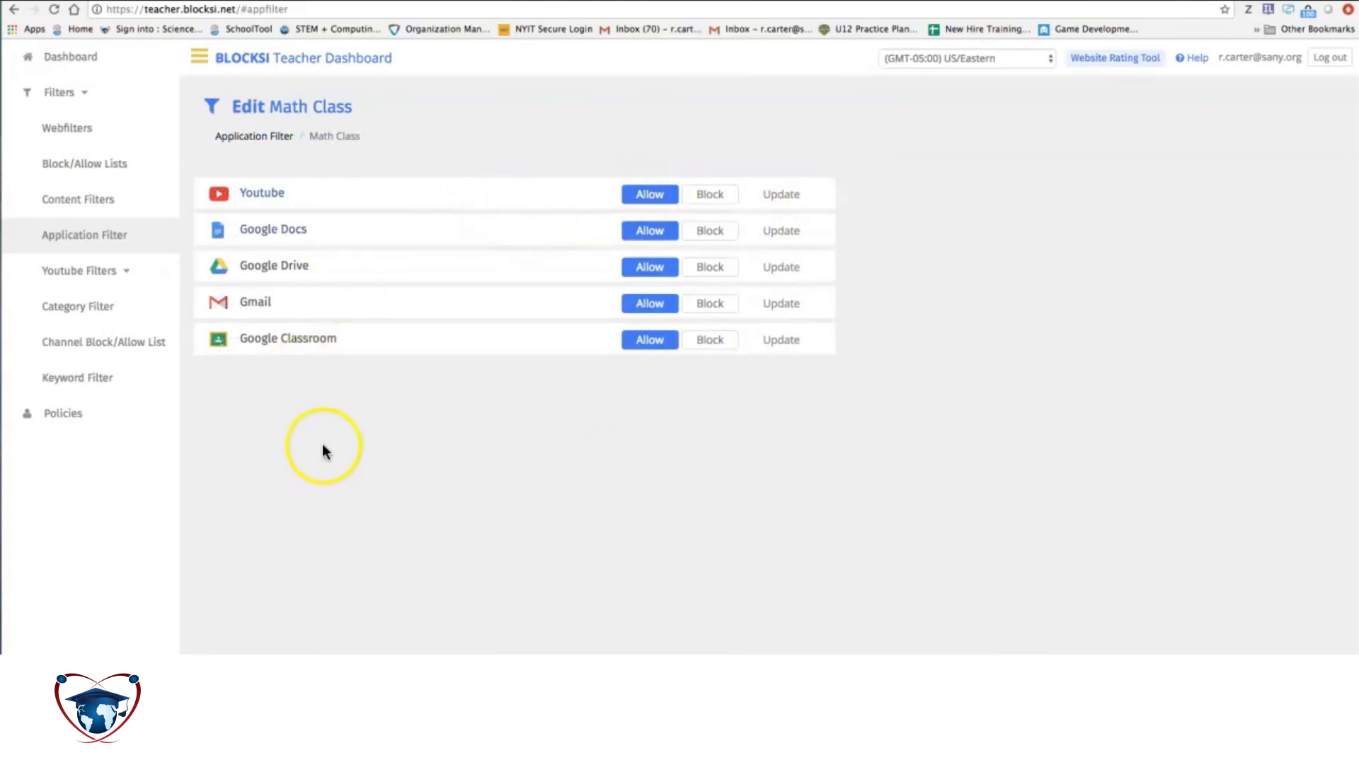
click(710, 194)
click(782, 194)
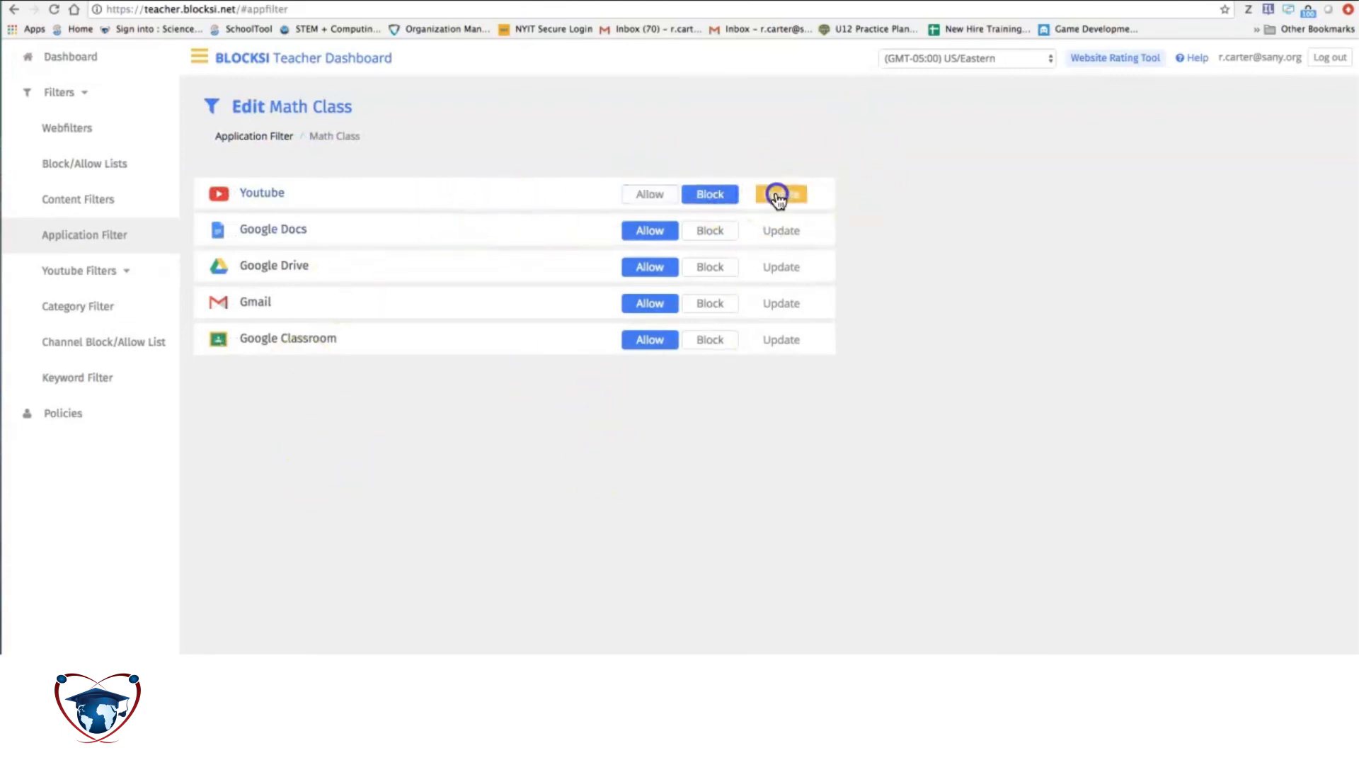
click(874, 159)
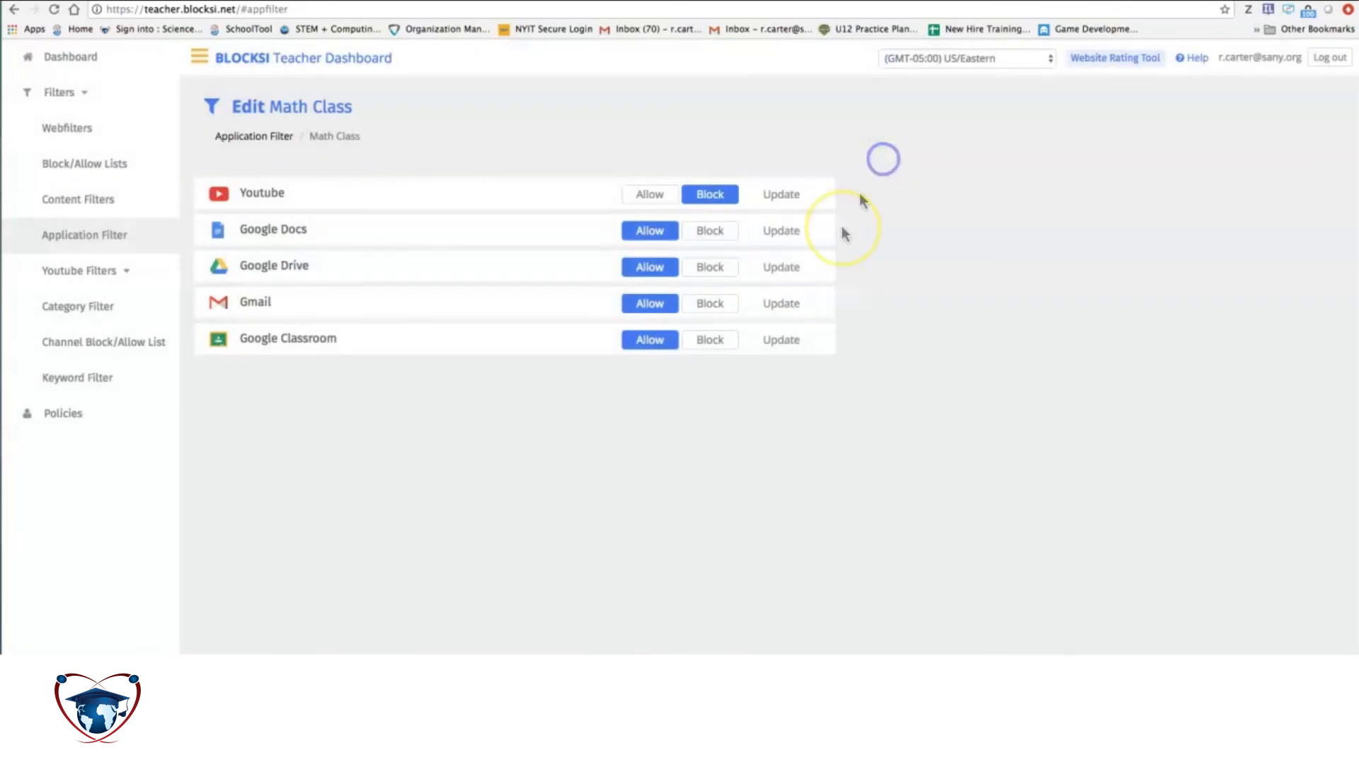
Step: Set Gmail to blocked in the Math Class application filter and update its entry
click(710, 303)
click(782, 303)
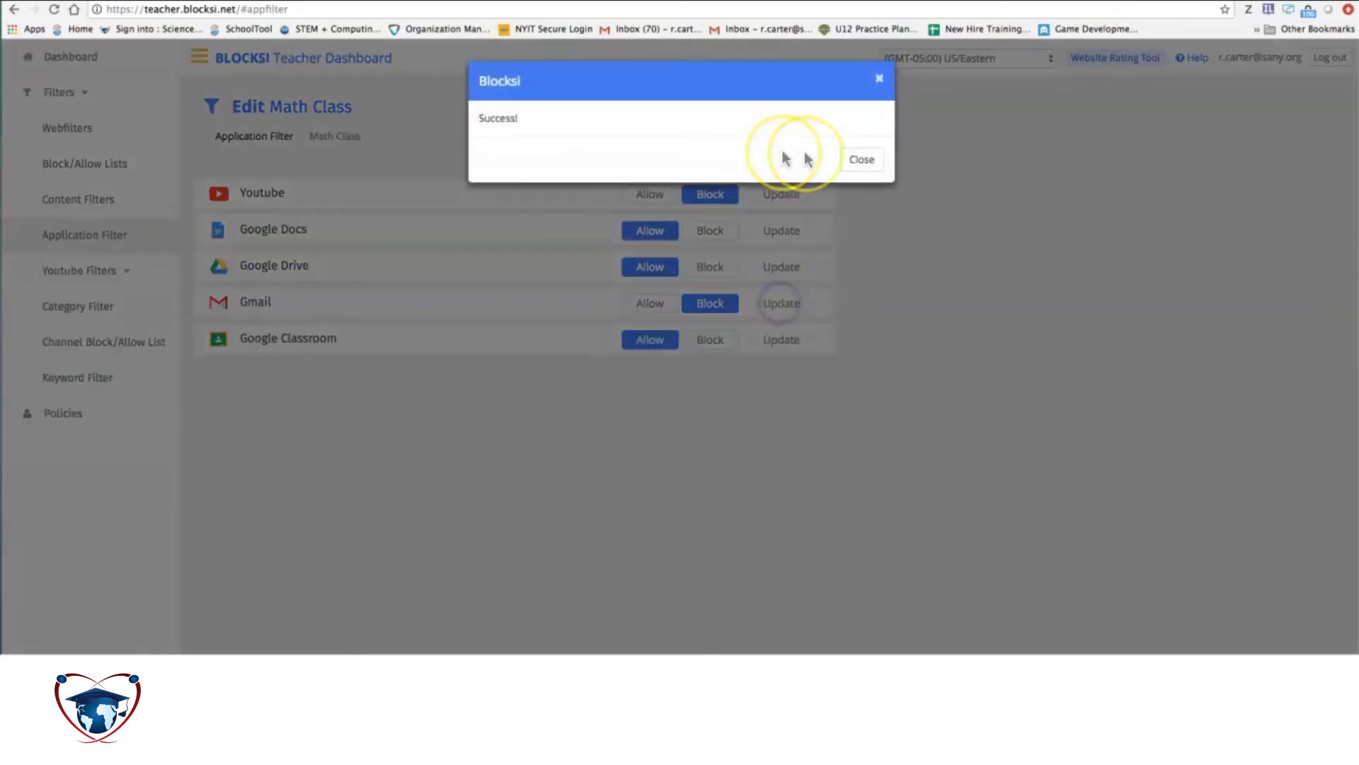
click(855, 162)
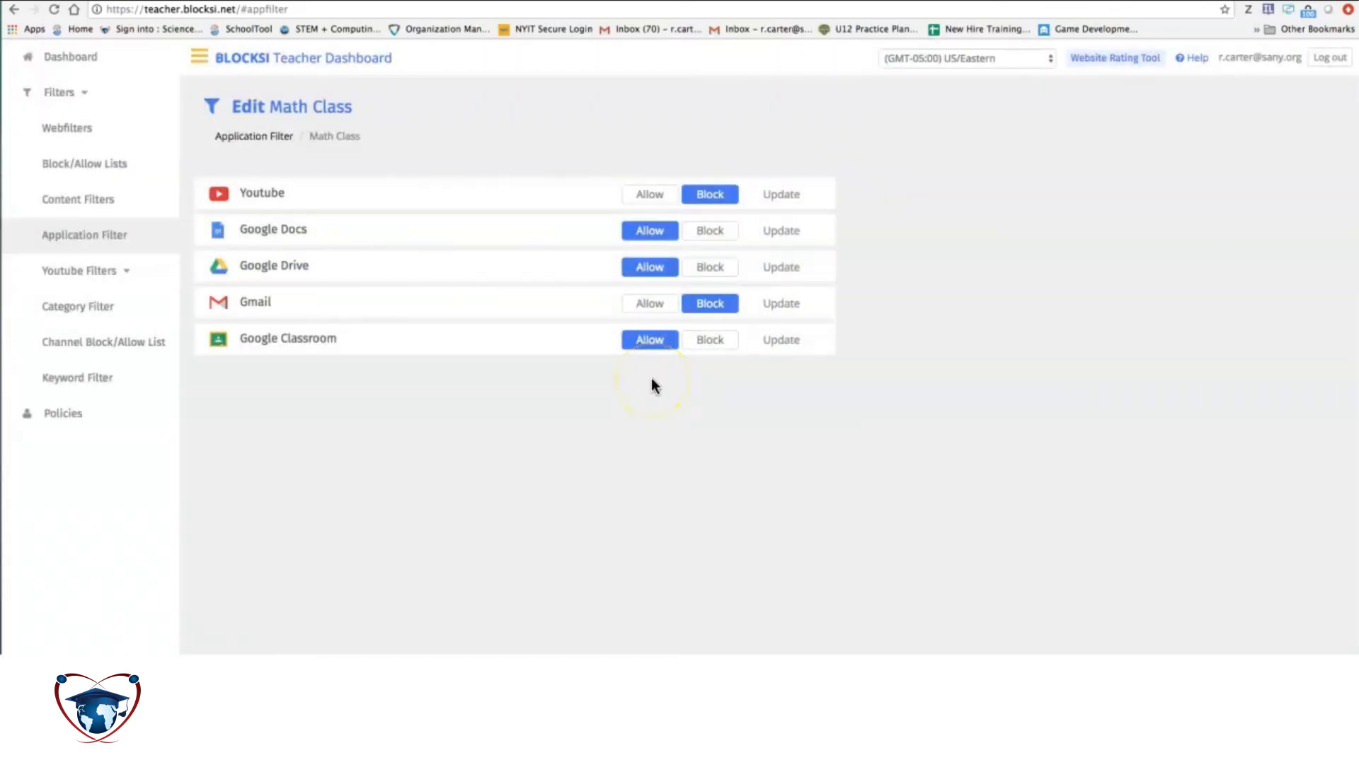